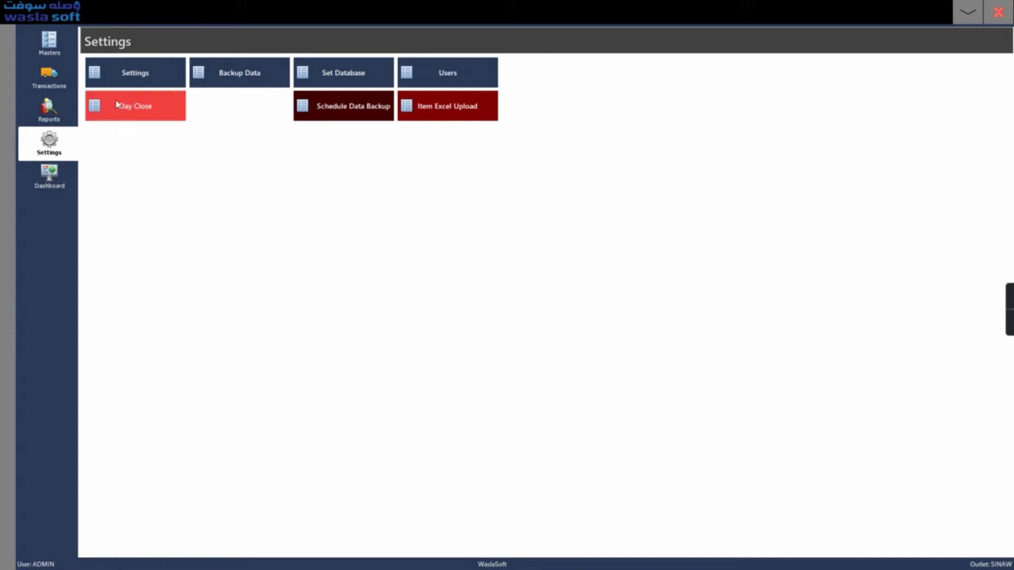
- Enter the supervisor password at the Settings tile to open the Settings window
left_click(133, 85)
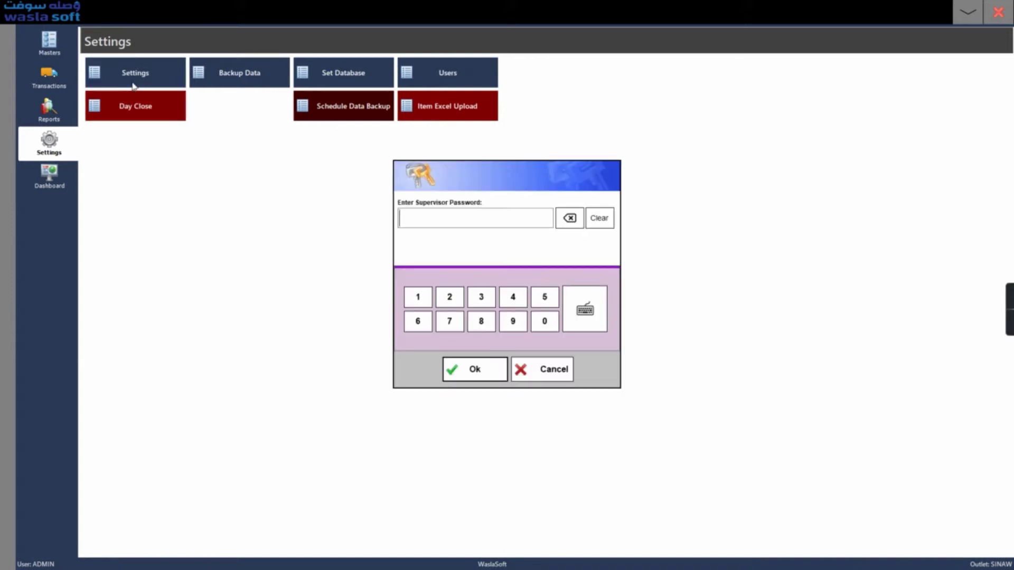
left_click(413, 224)
type("1234")
key("Return")
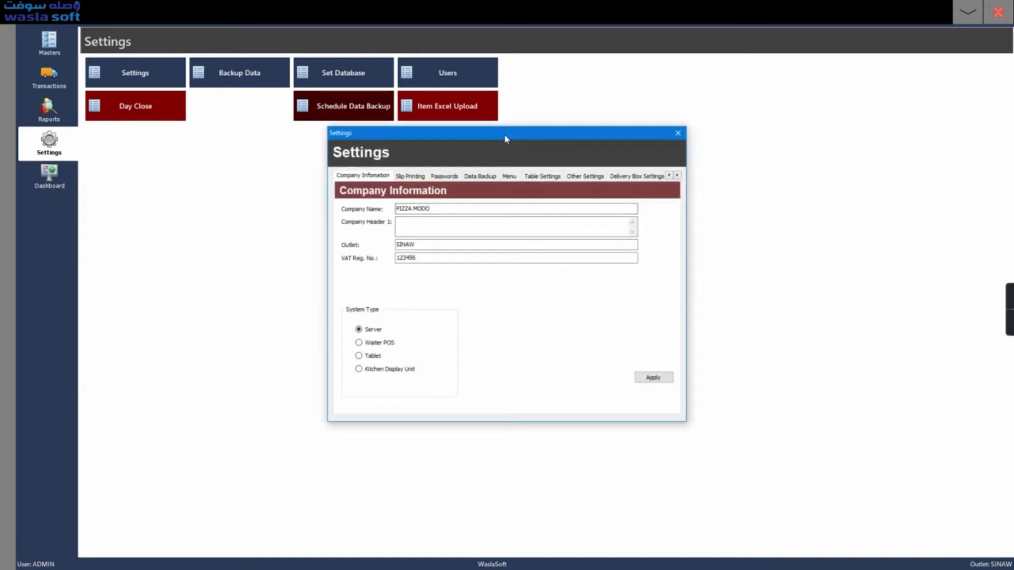
- Review the PIZZA MODO company details with outlet SINAW and apply them unchanged
left_click_drag(505, 139, 492, 134)
left_click(429, 205)
left_click_drag(429, 205, 382, 205)
left_click(404, 220)
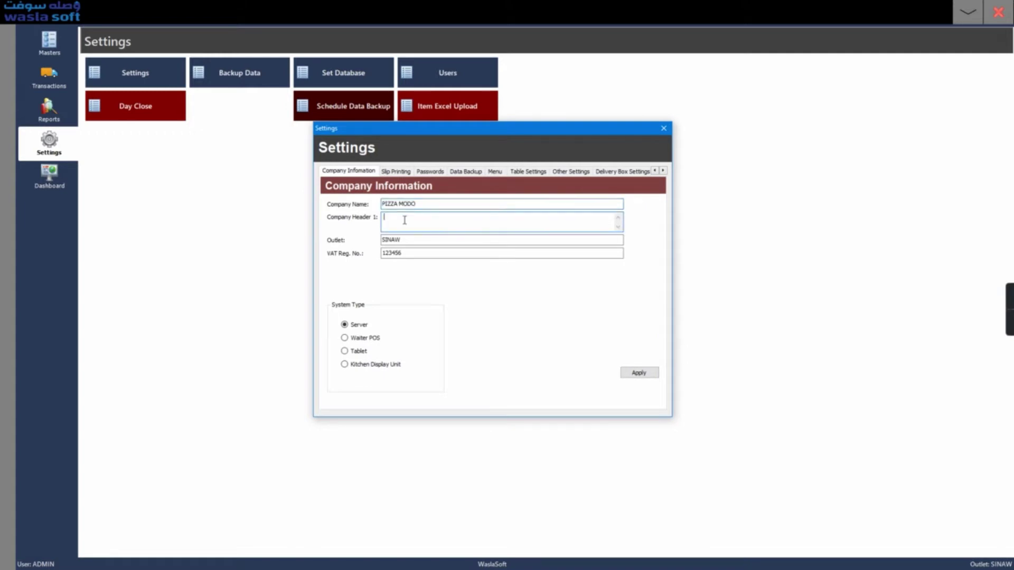
left_click_drag(417, 240, 384, 253)
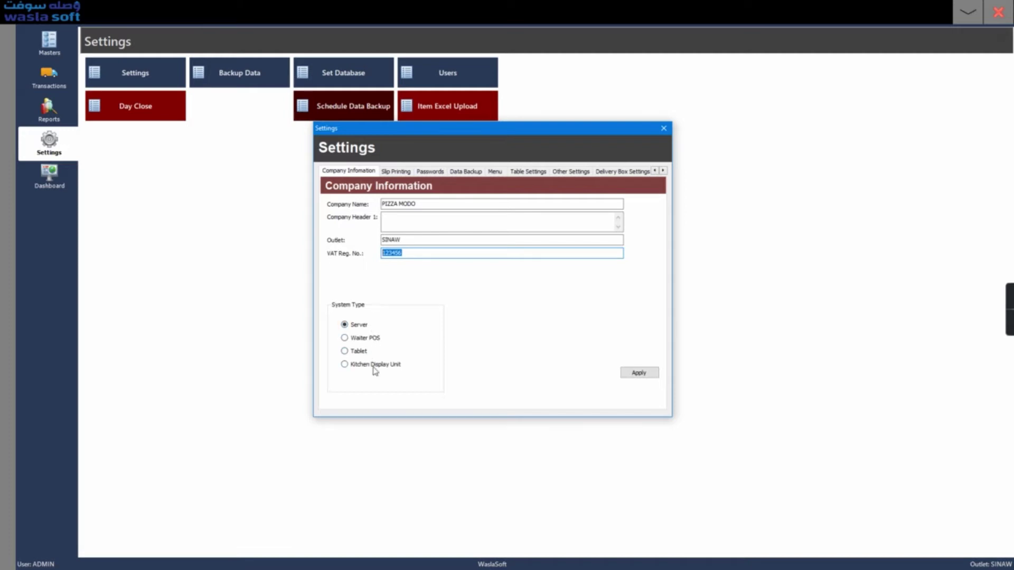
left_click(628, 374)
left_click(515, 361)
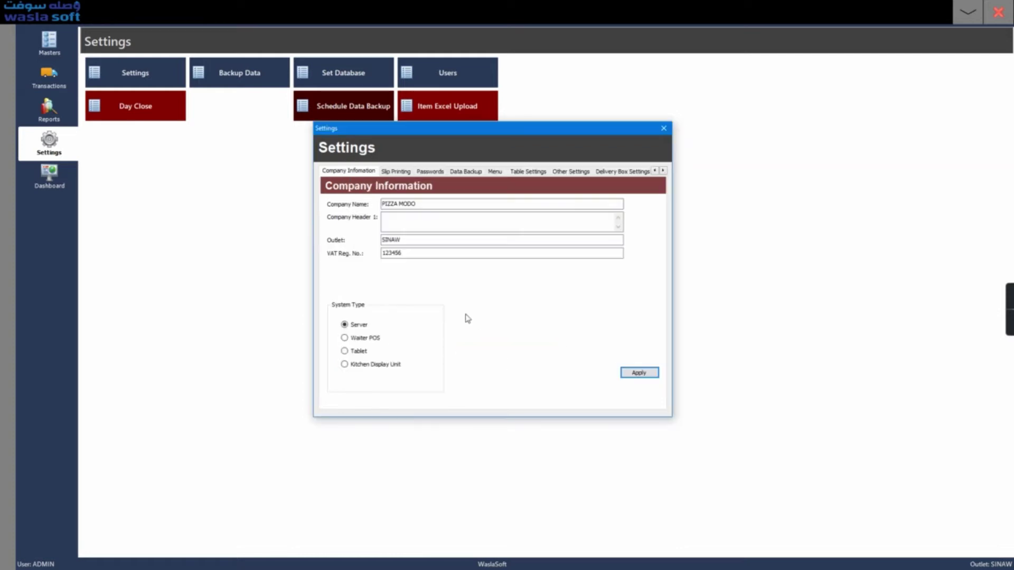
- Show Slip Printing and inspect the PIZZA MODO caption, address and footer fields
left_click(397, 173)
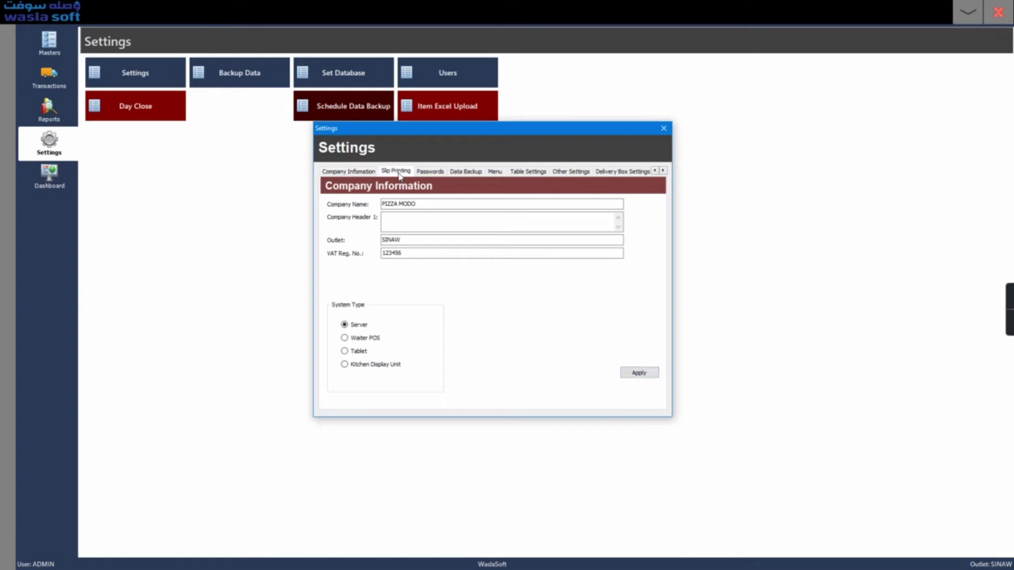
left_click(469, 240)
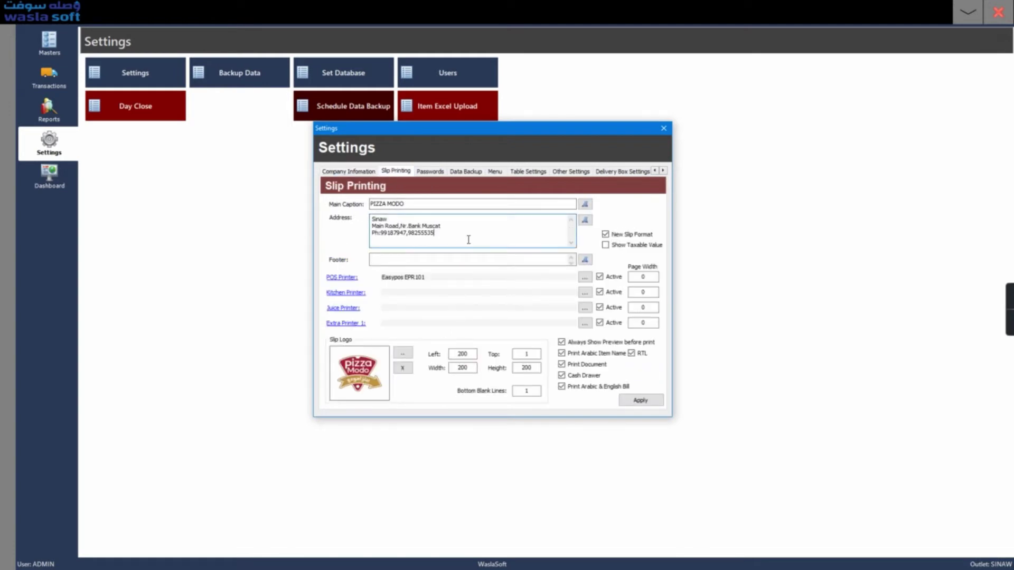
left_click_drag(454, 204, 370, 205)
left_click(422, 226)
left_click(505, 262)
- Rename the fourth slip printer, Extra Printer 1, to Pizza Printer
left_click(349, 324)
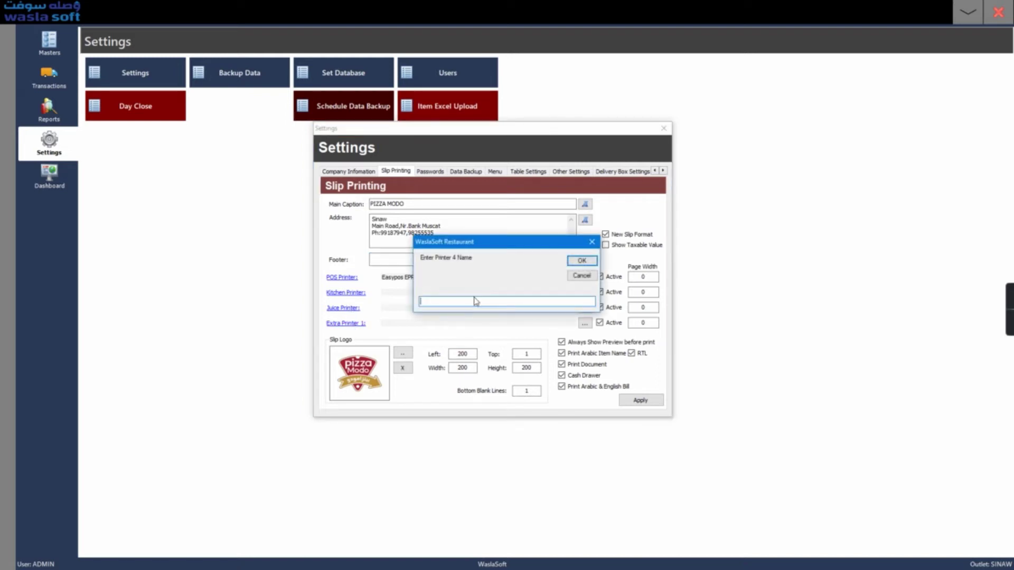
type("Pizzz")
key("BackSpace")
key("BackSpace")
type("zza Printer")
key("Return")
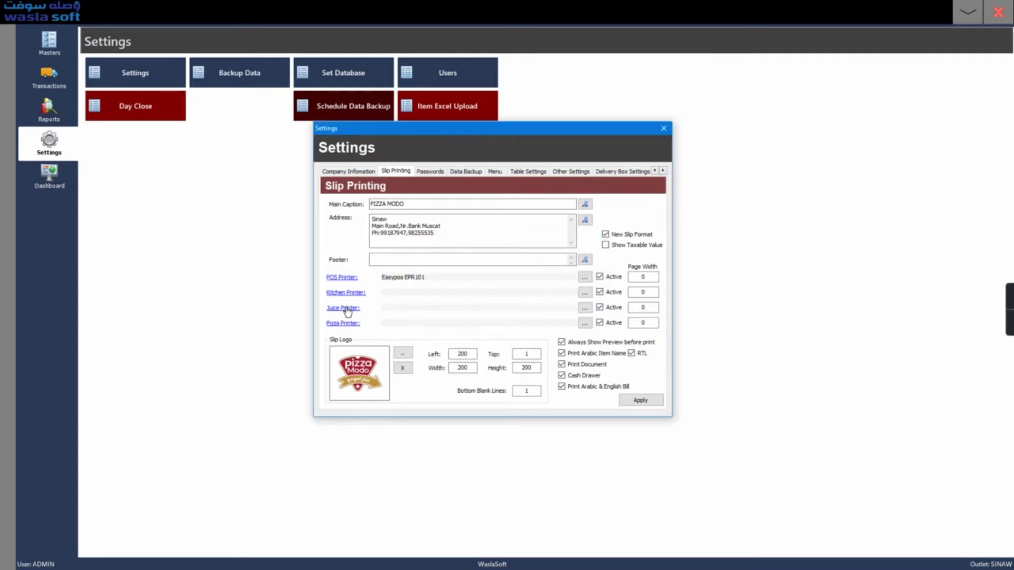
- Rename the third slip printer, Juice Printer, to Shawarma
left_click(346, 308)
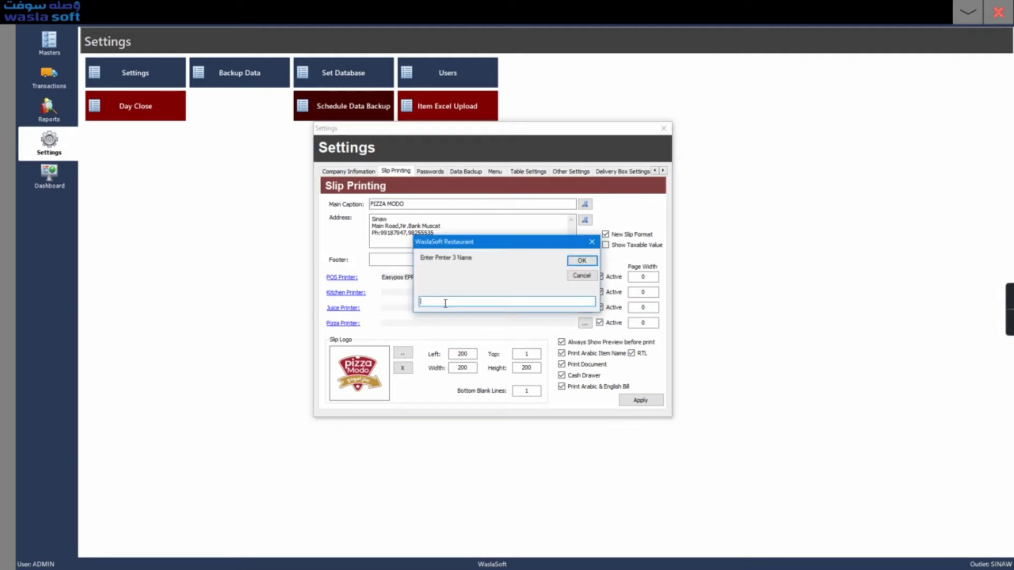
type("Shawarma")
key("Return")
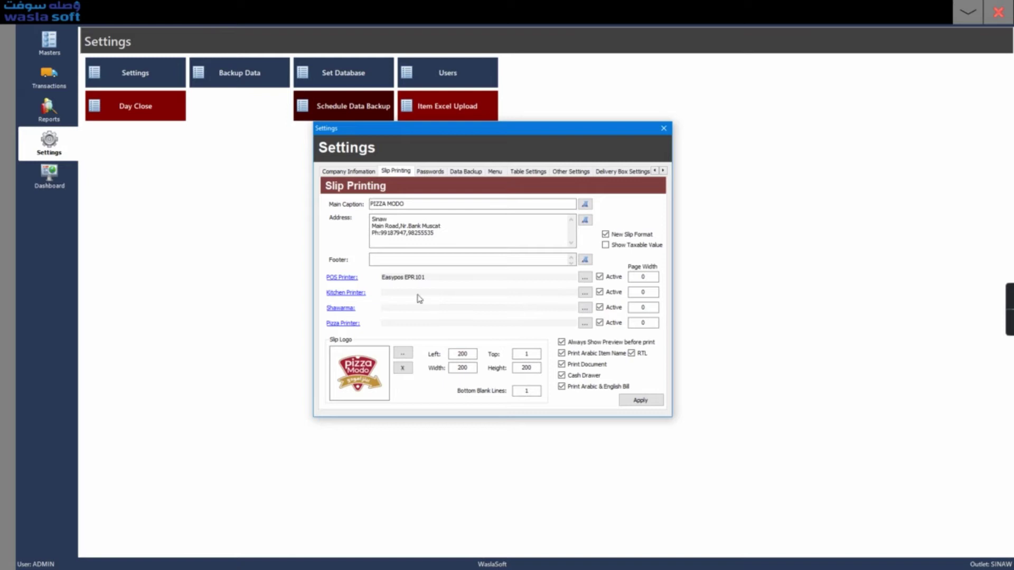
left_click(585, 279)
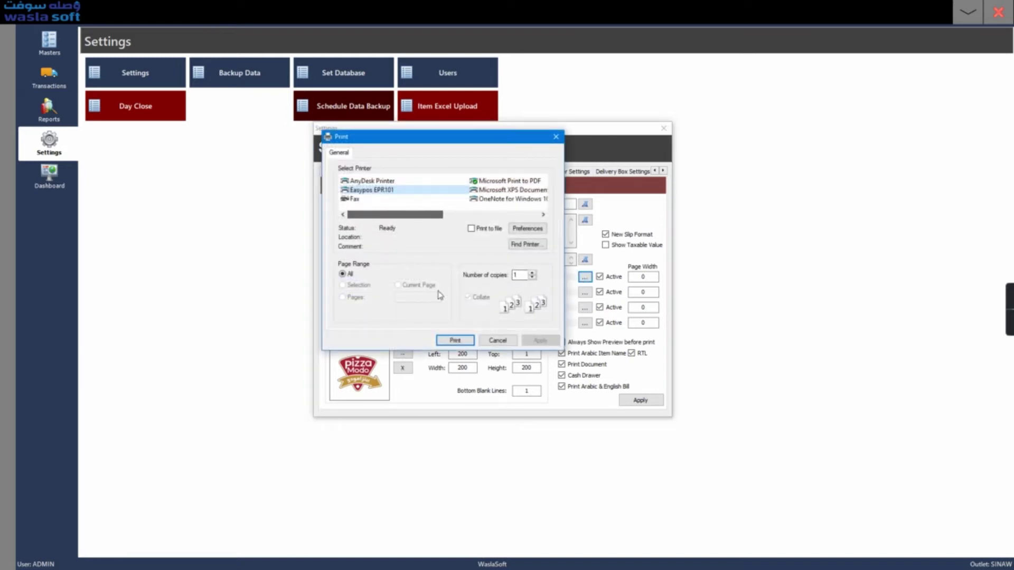
left_click(498, 340)
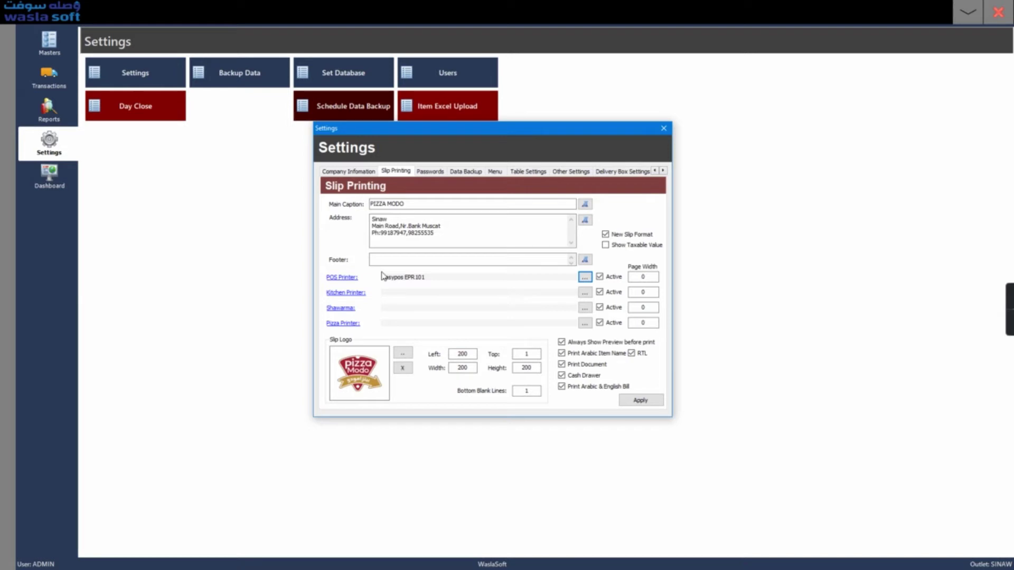
left_click(600, 293)
left_click(599, 307)
left_click(600, 323)
left_click(600, 292)
left_click(600, 308)
left_click(599, 323)
left_click(643, 276)
left_click(650, 294)
key("shift+Tab")
left_click(651, 293)
left_click(652, 308)
left_click(652, 322)
key("shift+Tab")
key("shift+Tab")
key("shift+Tab")
type("275")
key("BackSpace")
key("BackSpace")
key("BackSpace")
type("0")
key("BackSpace")
type("27")
key("BackSpace")
key("BackSpace")
type("0")
- Browse for a slip logo but cancel, then review the logo Left, Width and Height values of 200
left_click(403, 358)
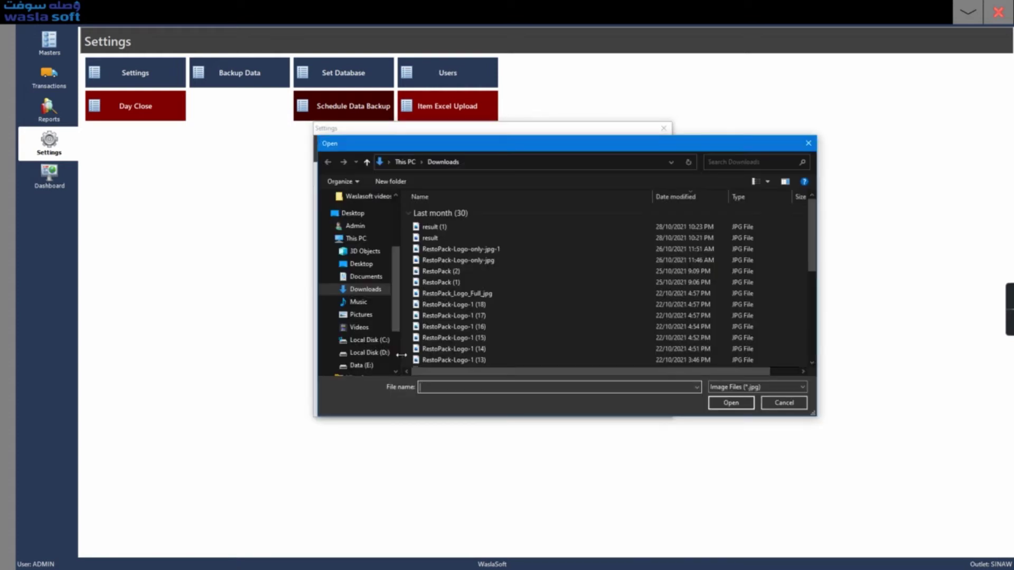
left_click(767, 405)
left_click(467, 363)
left_click(463, 353)
double_click(464, 354)
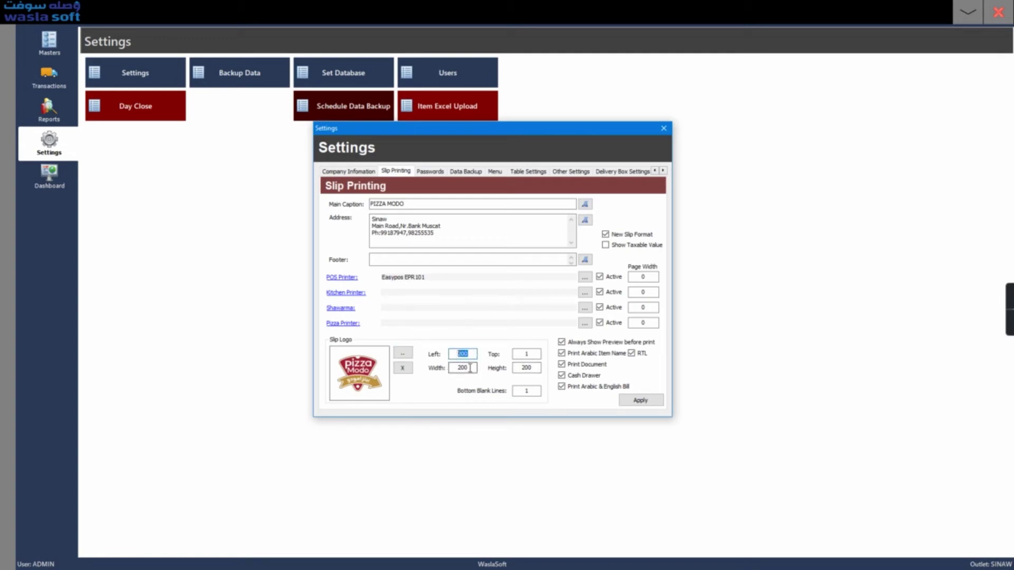
left_click(470, 368)
double_click(468, 368)
left_click(529, 357)
double_click(527, 368)
- Check Bottom Blank Lines is 1 and turn off Always Show Preview before print
double_click(525, 391)
left_click(533, 391)
double_click(531, 394)
left_click(562, 343)
- Review the Supervisor, Void and Counter Operations PIN options, then show Menu Appearance settings
left_click(431, 173)
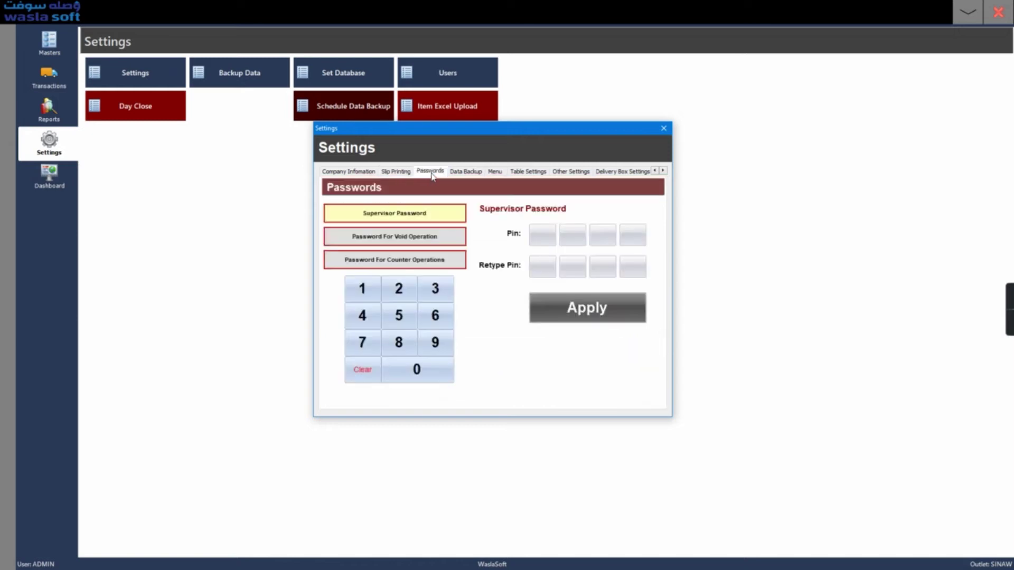
left_click(446, 224)
left_click(435, 240)
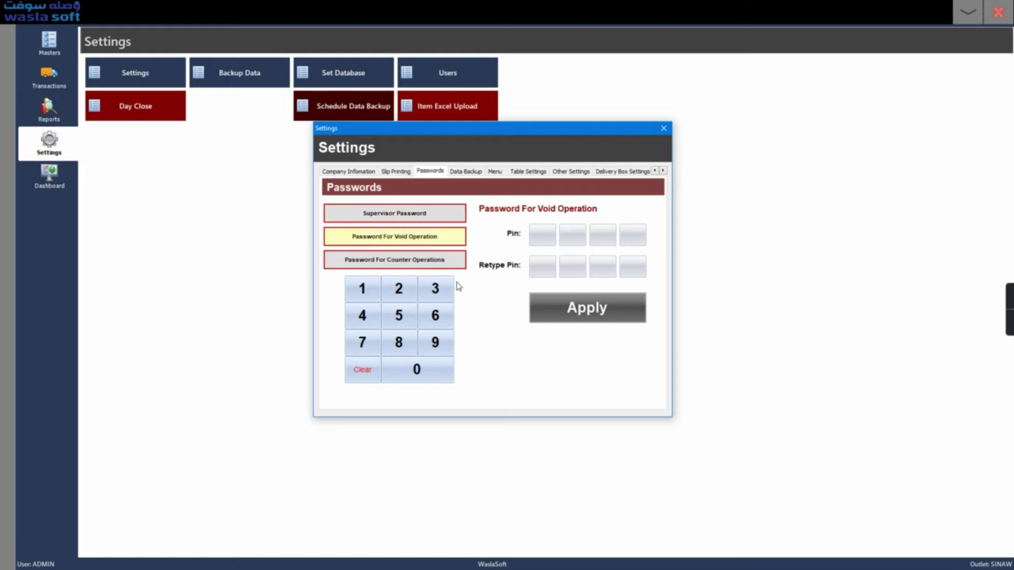
left_click(428, 262)
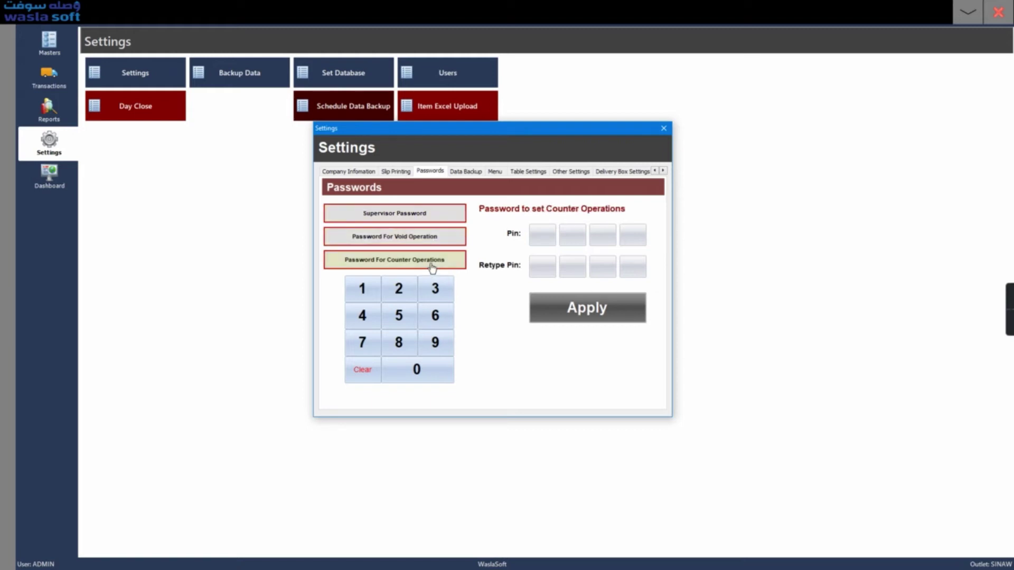
left_click(444, 235)
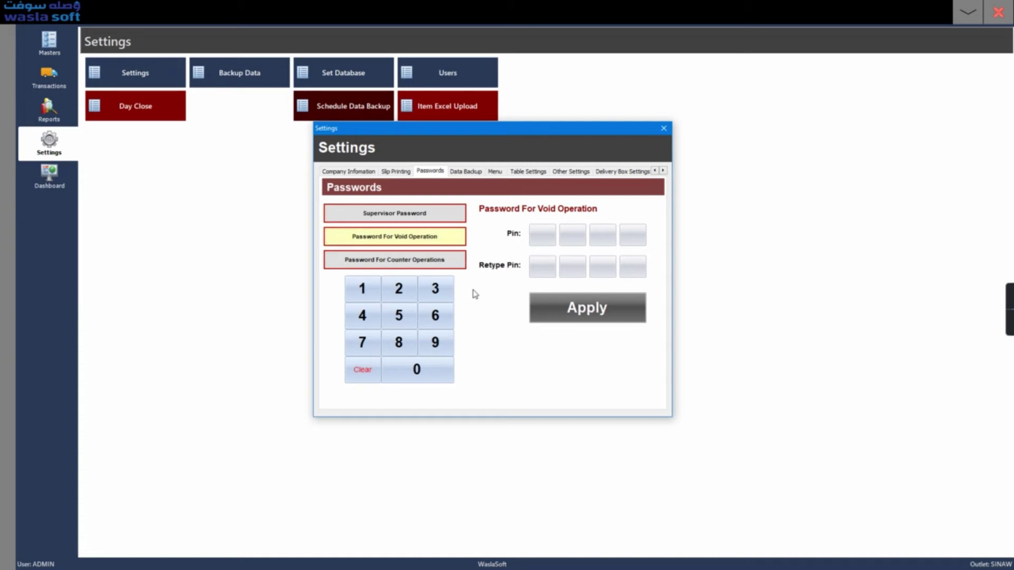
left_click(431, 220)
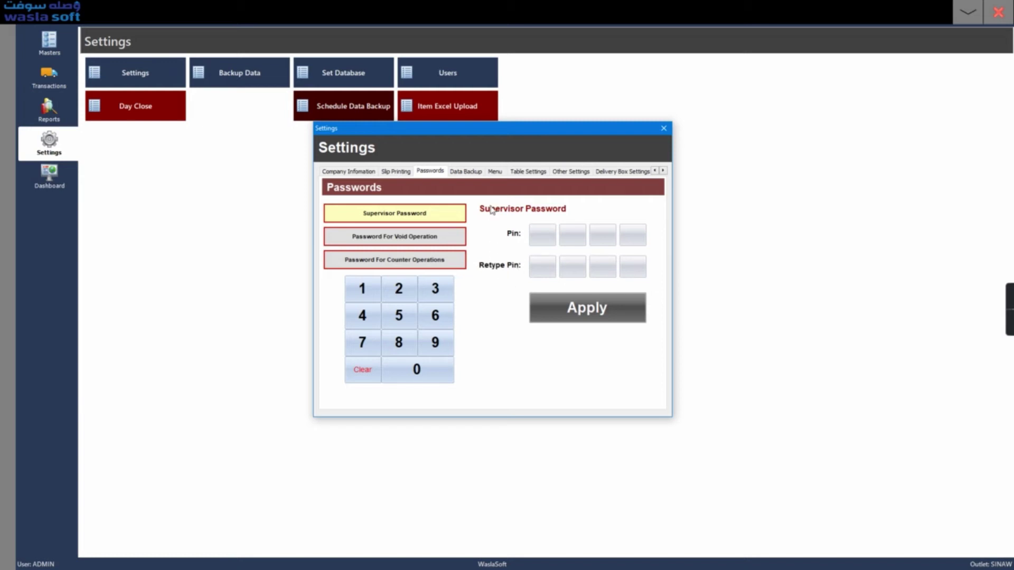
left_click(499, 174)
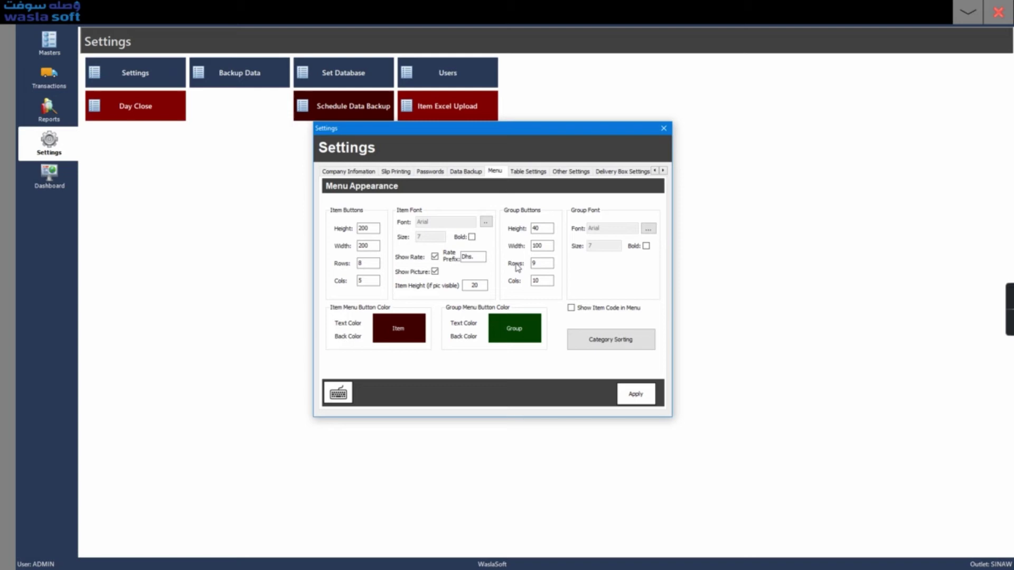
- Set the group button back colour to pink
left_click(369, 230)
double_click(369, 229)
left_click(463, 339)
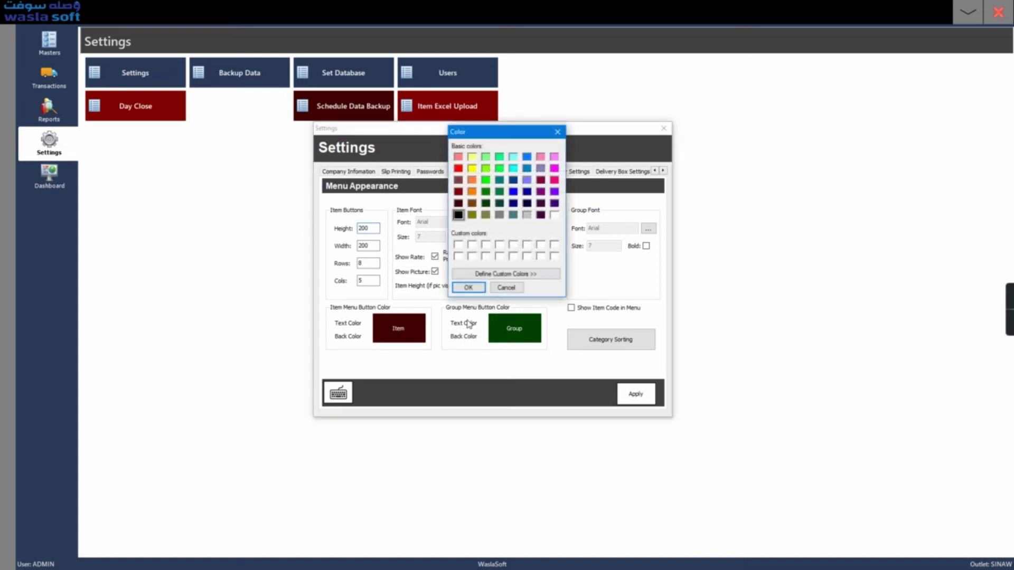
left_click(554, 180)
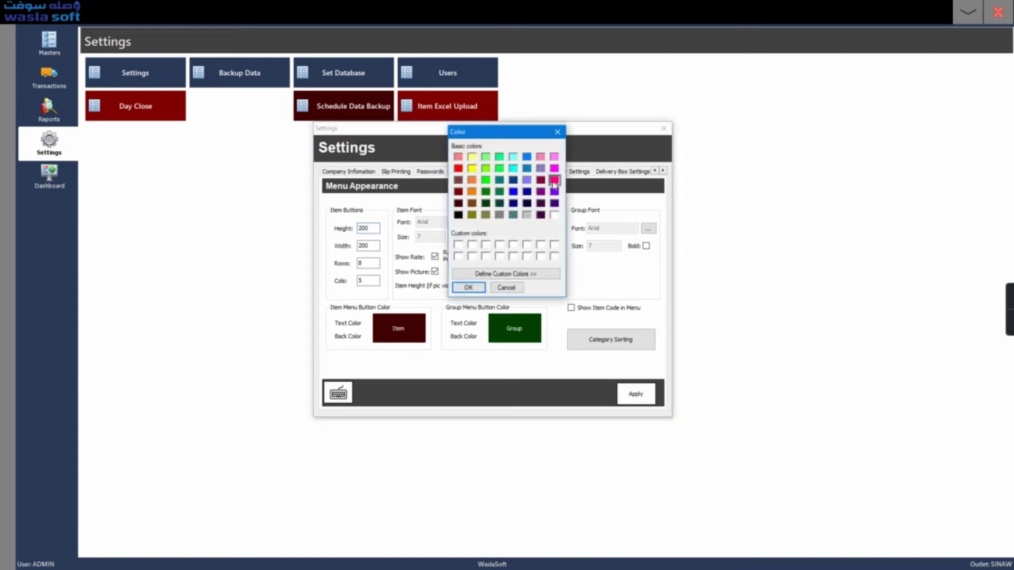
left_click(468, 288)
- Apply the menu appearance settings and close the Settings window
left_click(637, 395)
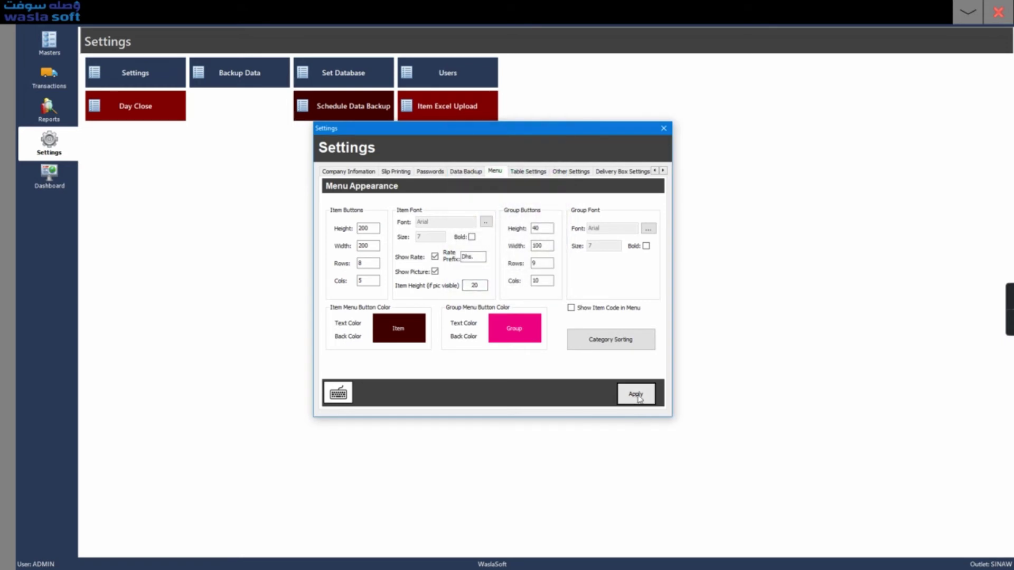
left_click(506, 356)
left_click(664, 128)
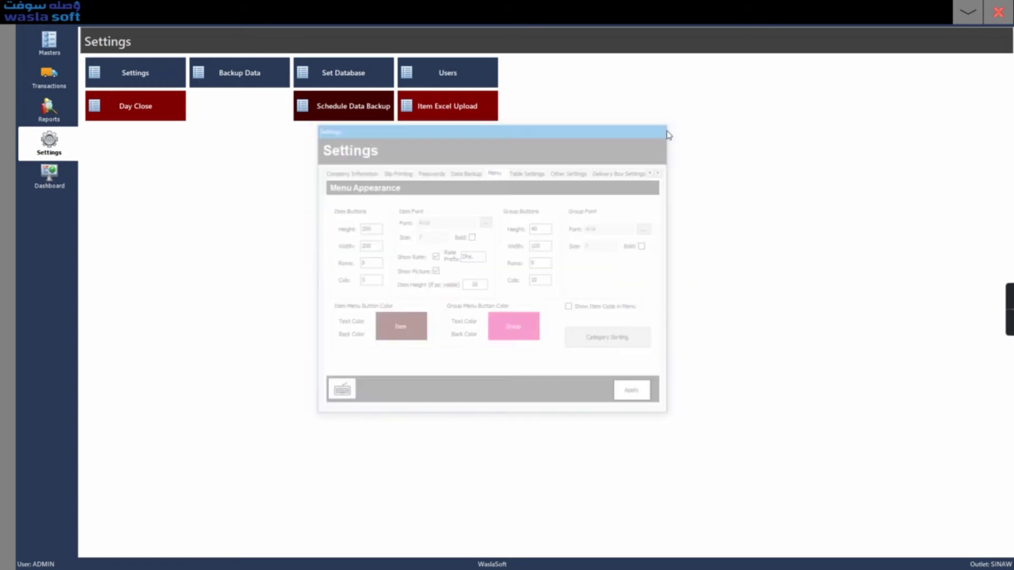
- Load the Point of Sales order screen with its pink group buttons
left_click(997, 15)
left_click(795, 82)
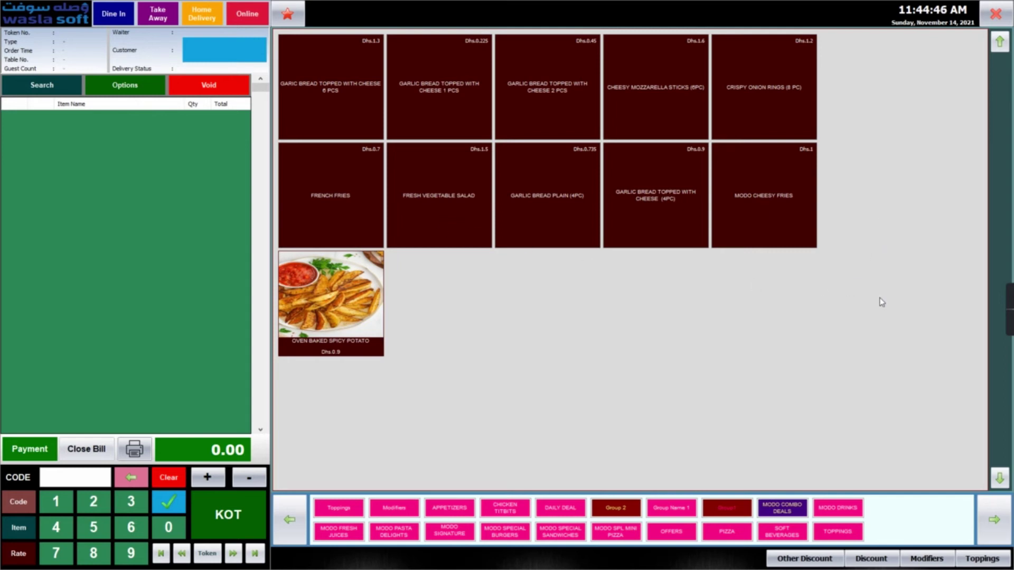
- Set the item button height to 100 from the order screen and apply it
double_click(880, 302)
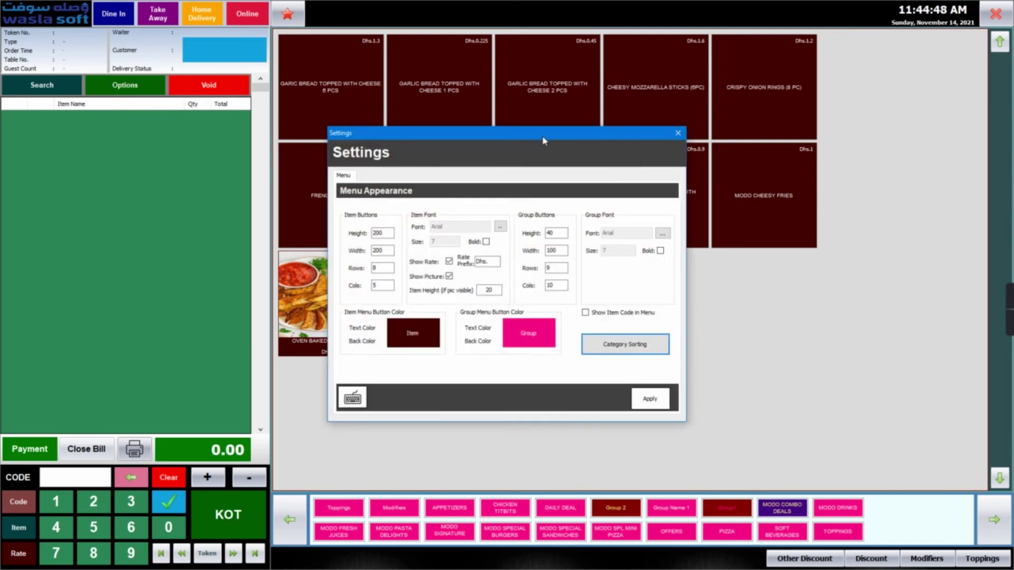
left_click_drag(544, 140, 599, 130)
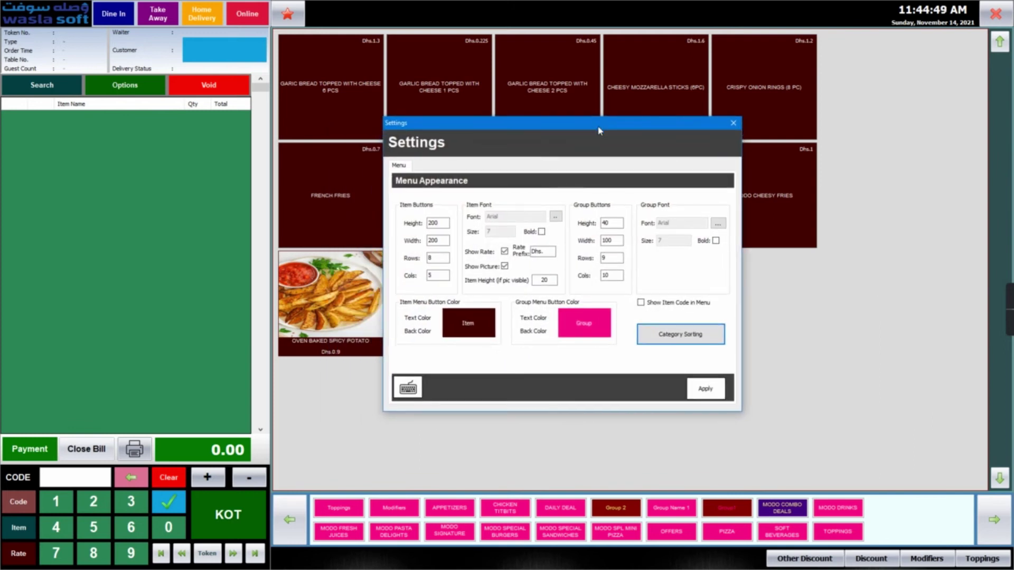
double_click(446, 222)
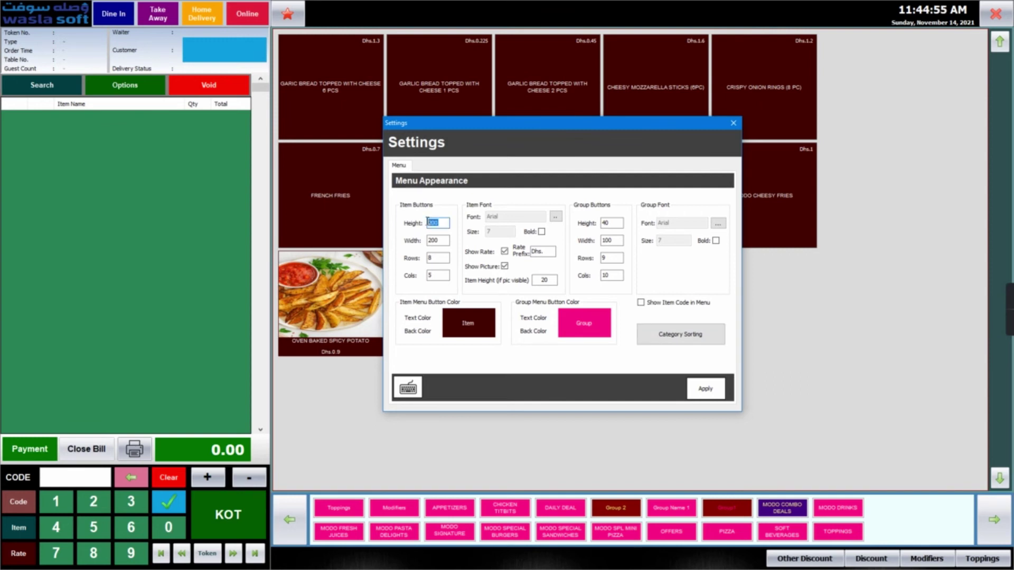
type("100")
left_click(706, 389)
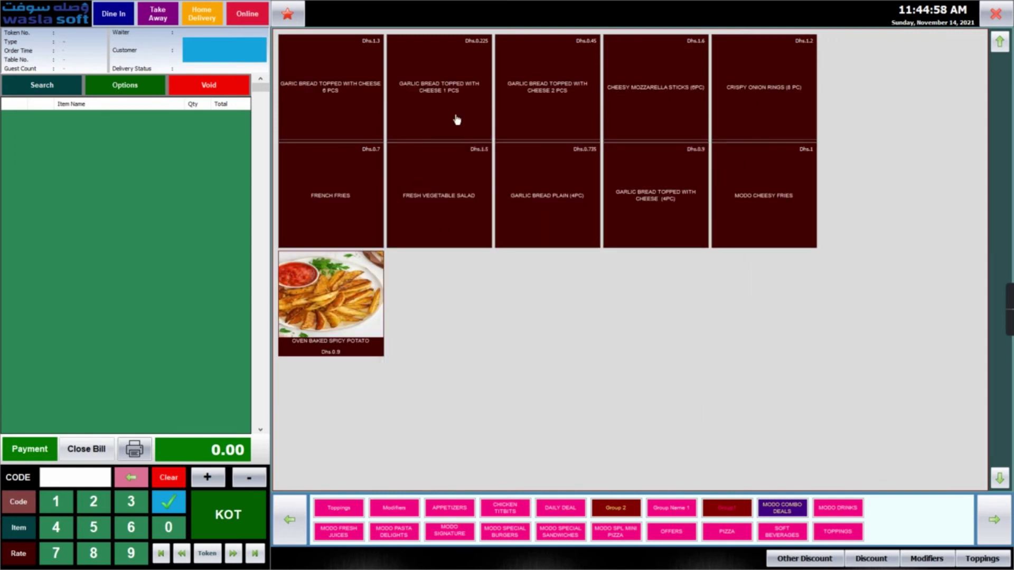
left_click(996, 14)
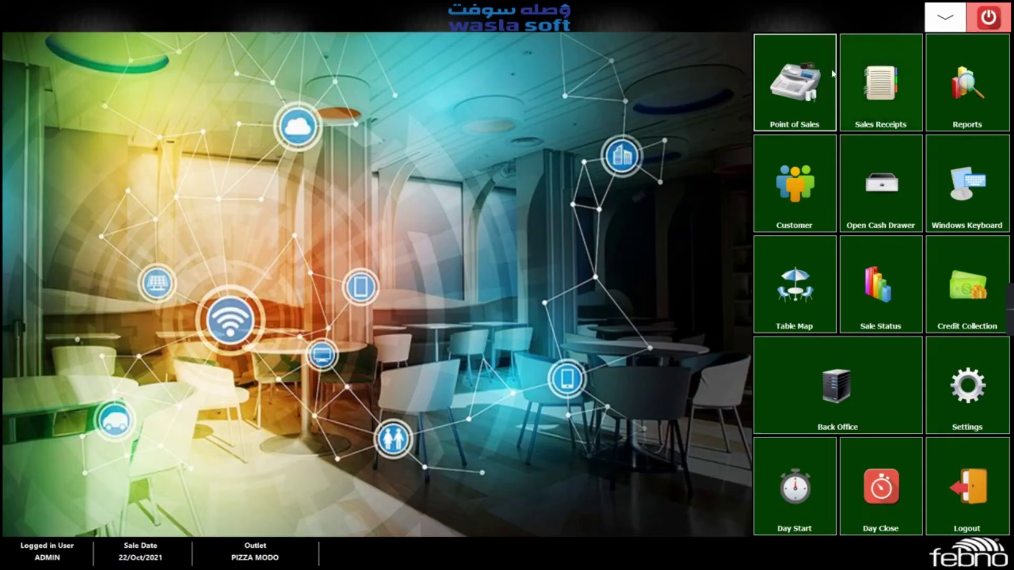
left_click(802, 84)
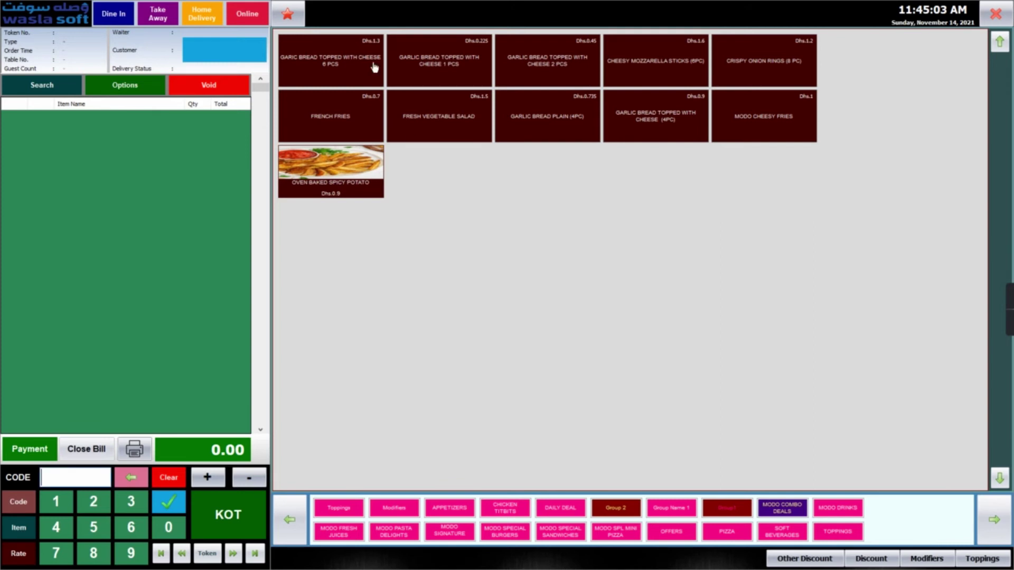
- Raise the item button height to 200, apply it, and reload the sales screen
double_click(744, 276)
left_click_drag(390, 233, 361, 236)
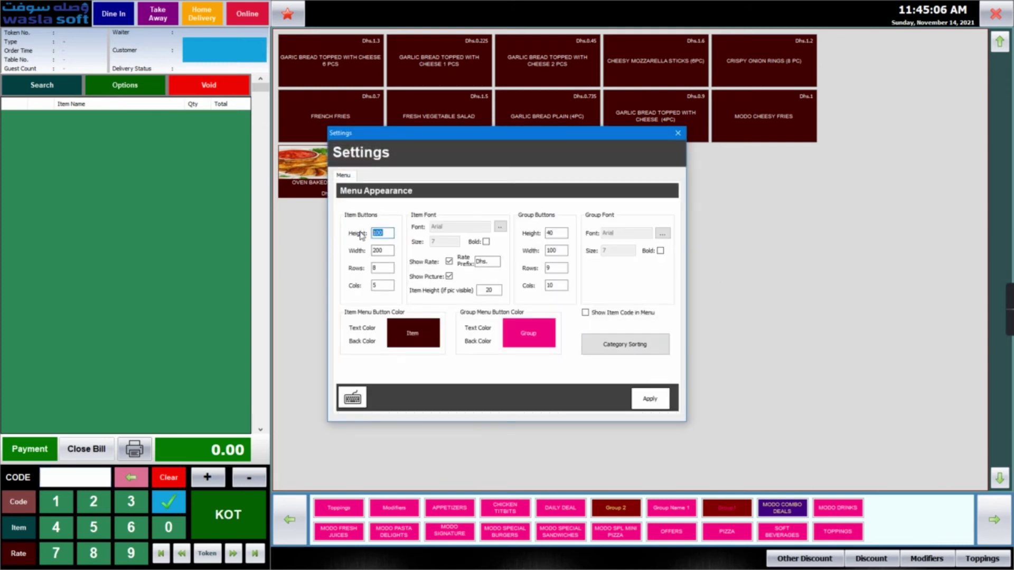
type("200")
left_click(650, 402)
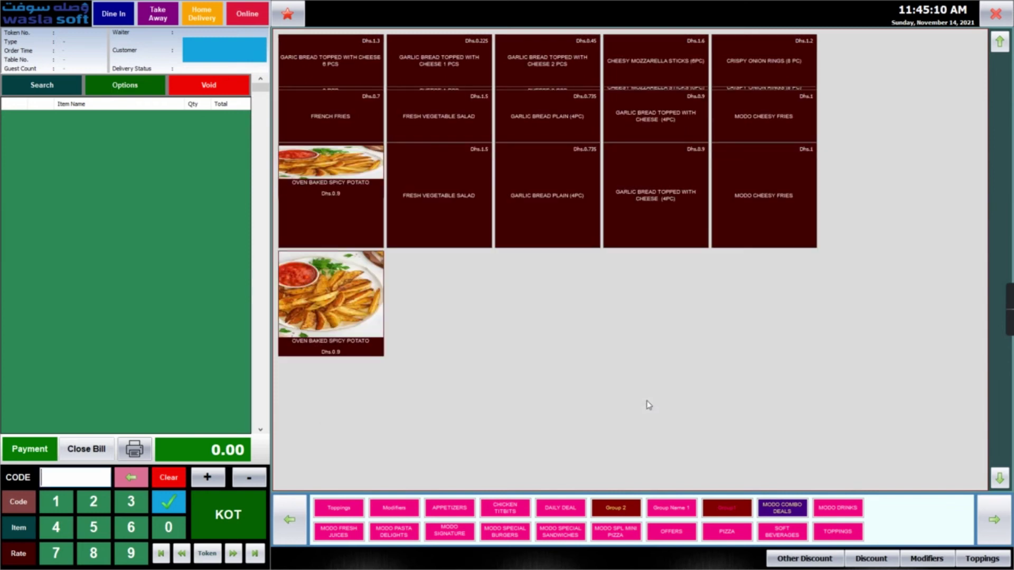
left_click(996, 13)
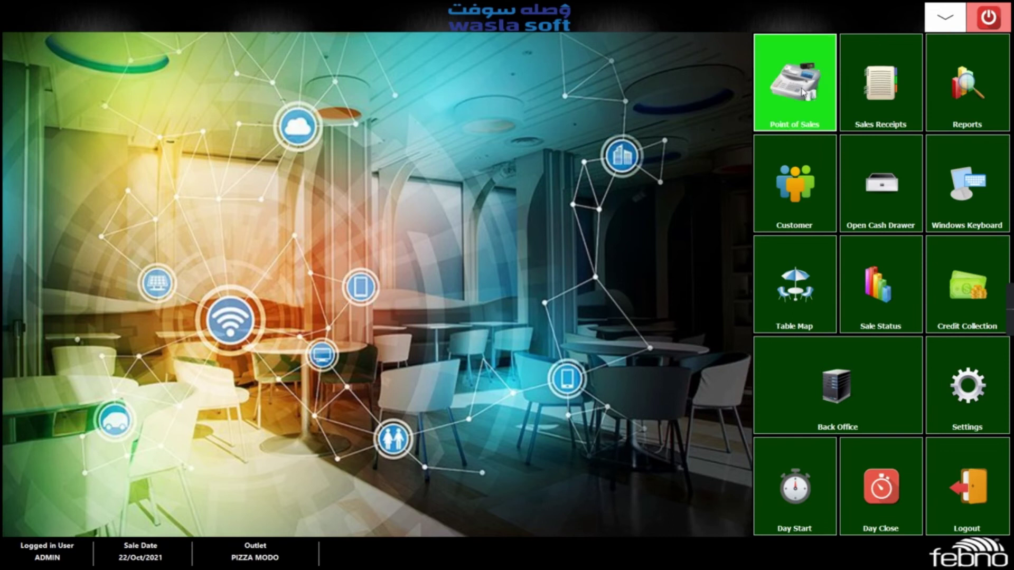
left_click(802, 92)
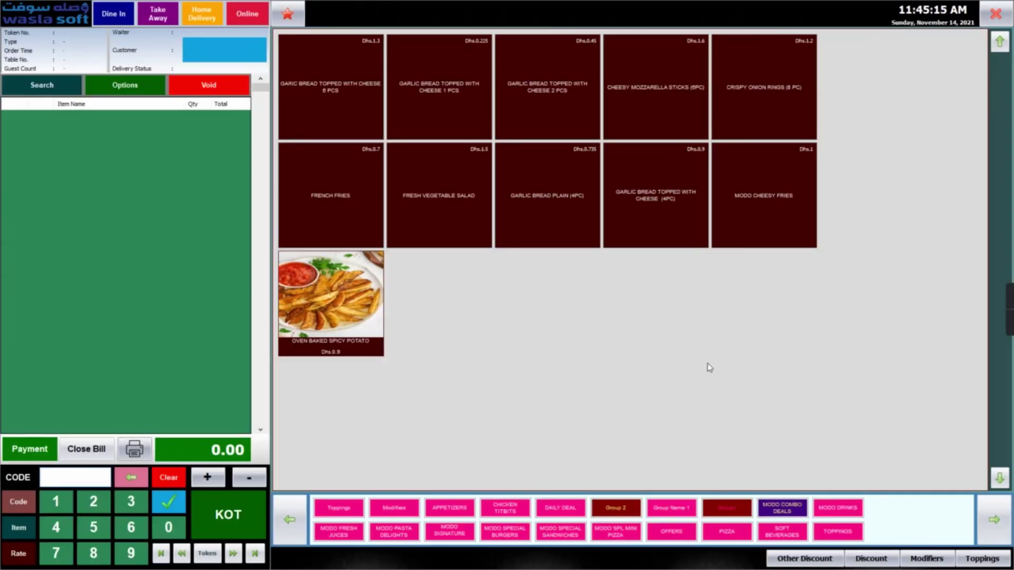
- Set the item button back colour to dark teal and apply it
right_click(694, 362)
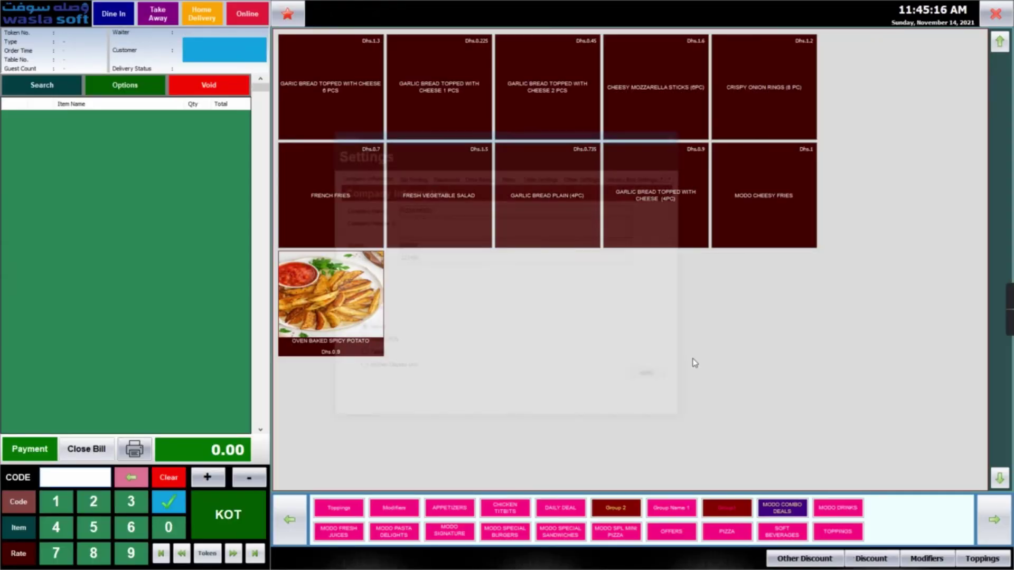
left_click(383, 233)
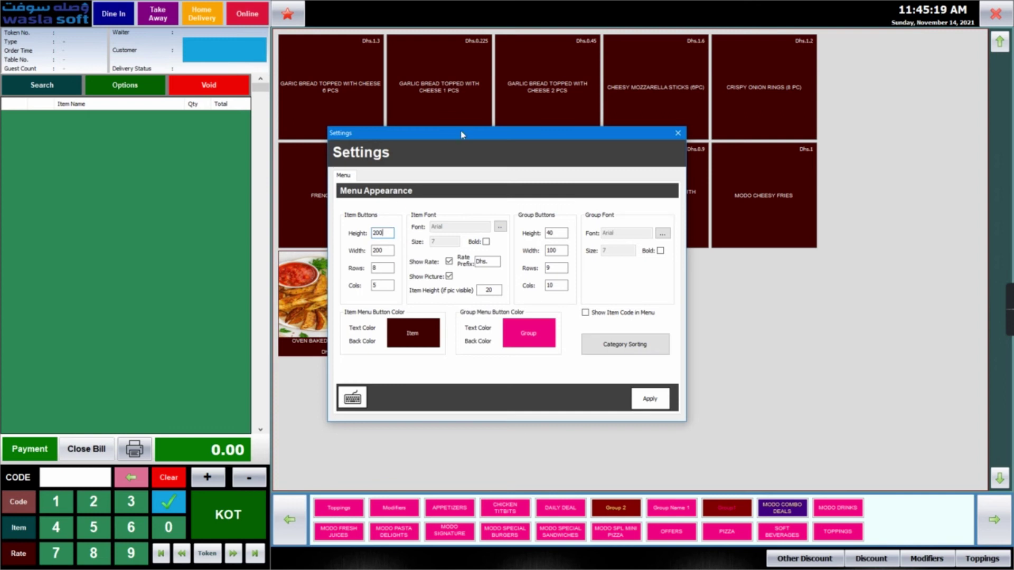
left_click_drag(468, 138, 496, 139)
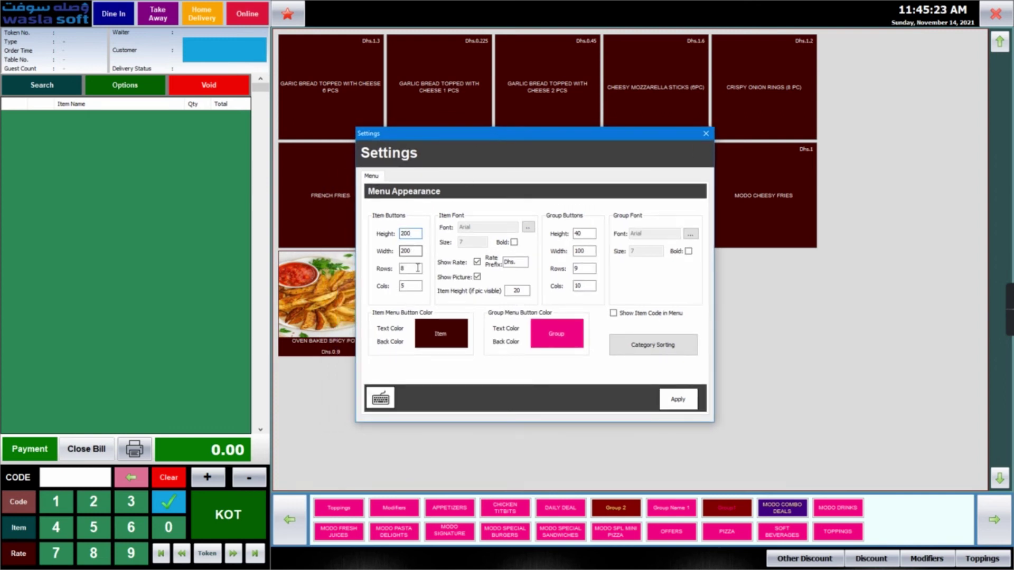
left_click(402, 347)
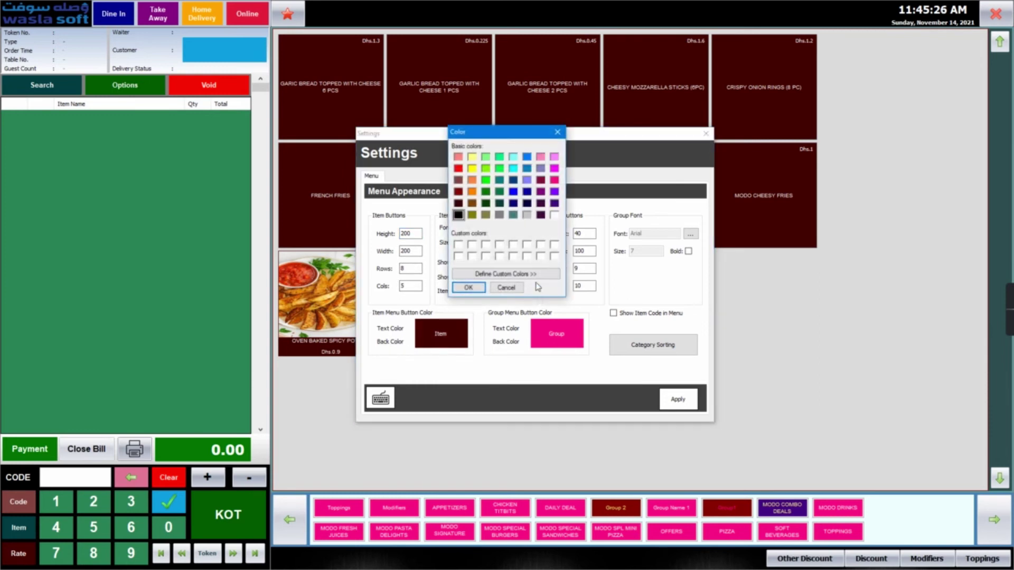
left_click(499, 203)
left_click(471, 292)
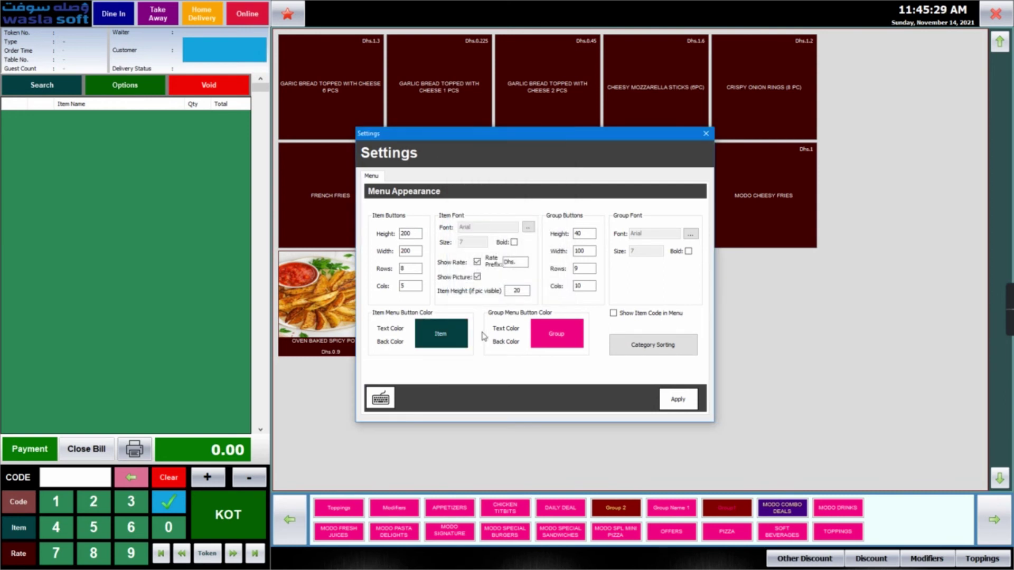
left_click(677, 401)
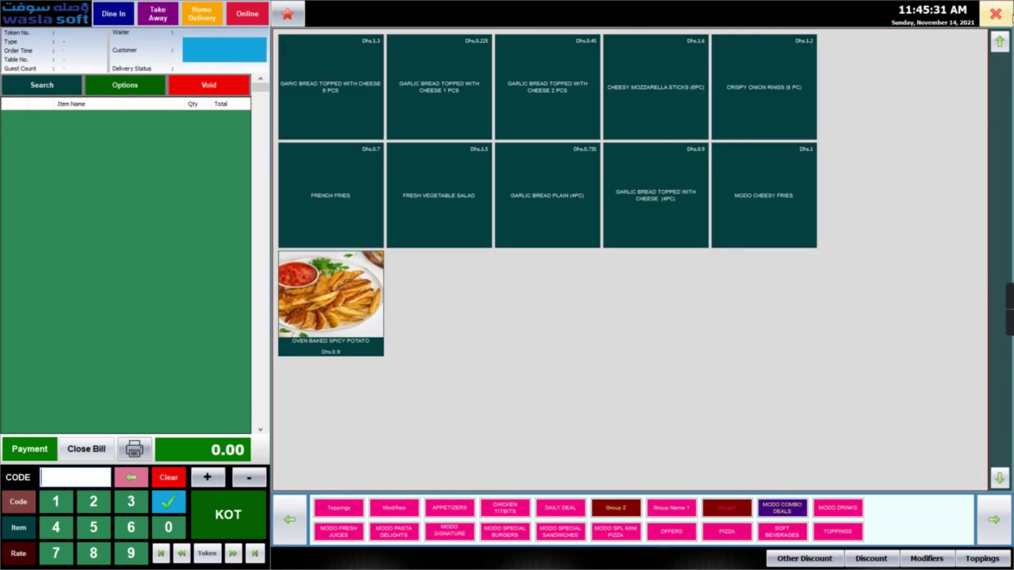
- Set the group button back colour to dark navy and apply it
right_click(768, 308)
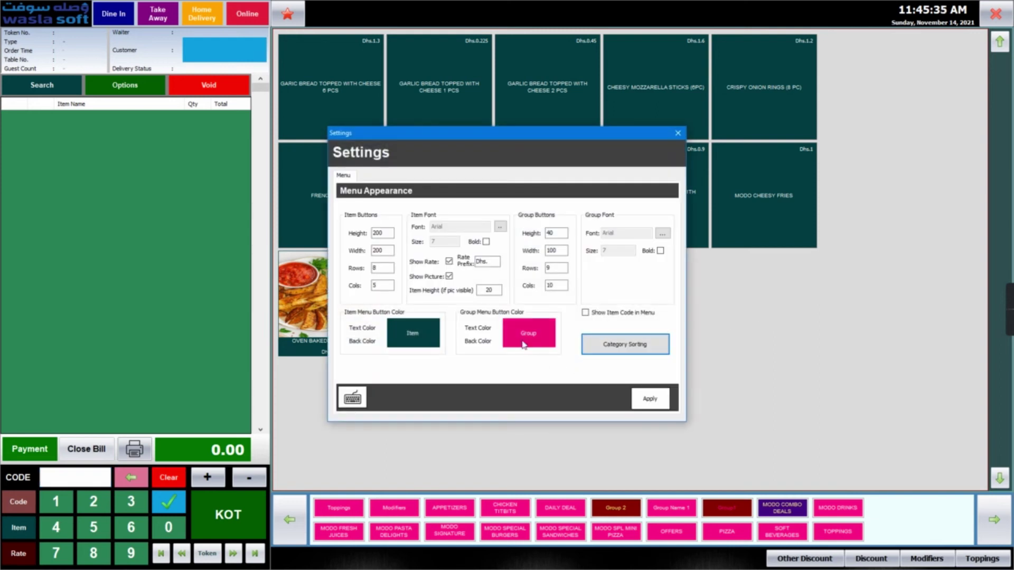
left_click(495, 341)
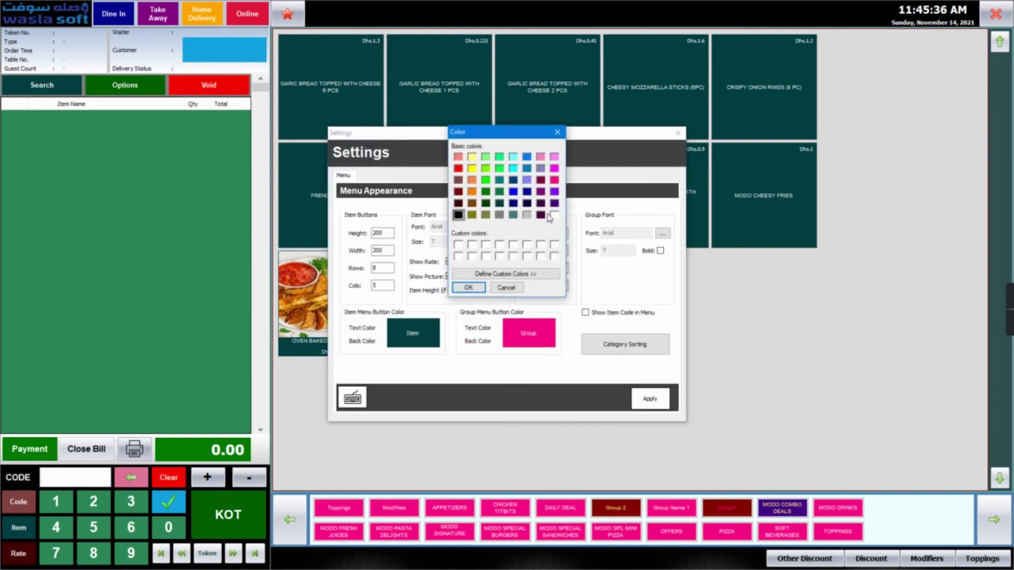
left_click(527, 204)
left_click(467, 287)
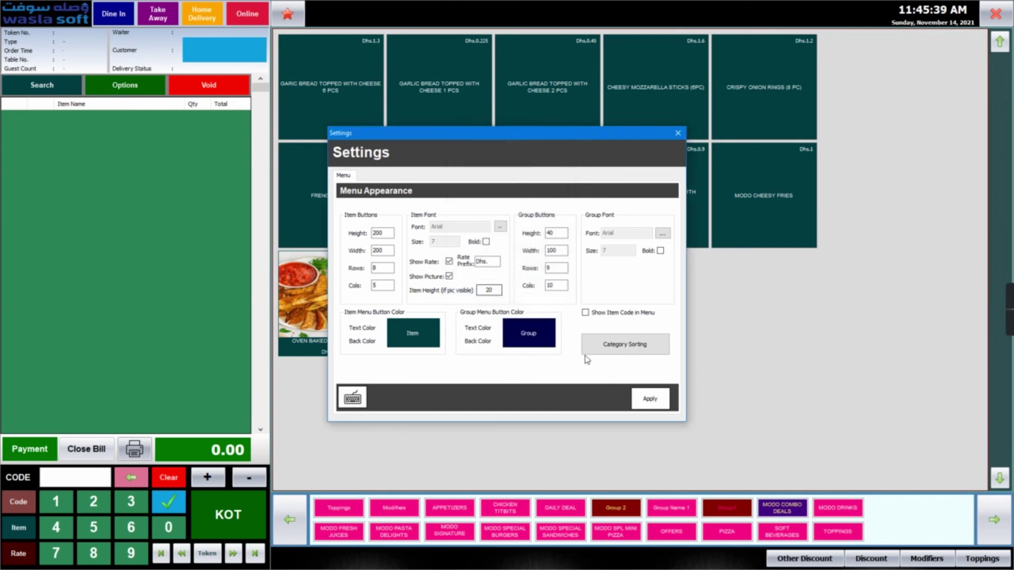
left_click(650, 399)
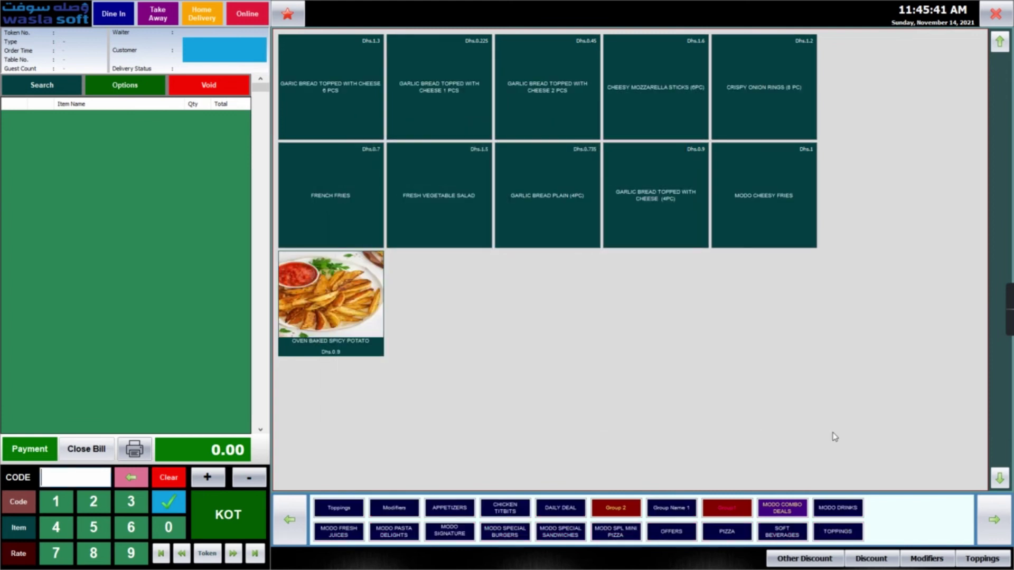
- Replace the Dhs. rate prefix with Sr. in the menu appearance settings and apply it
right_click(873, 341)
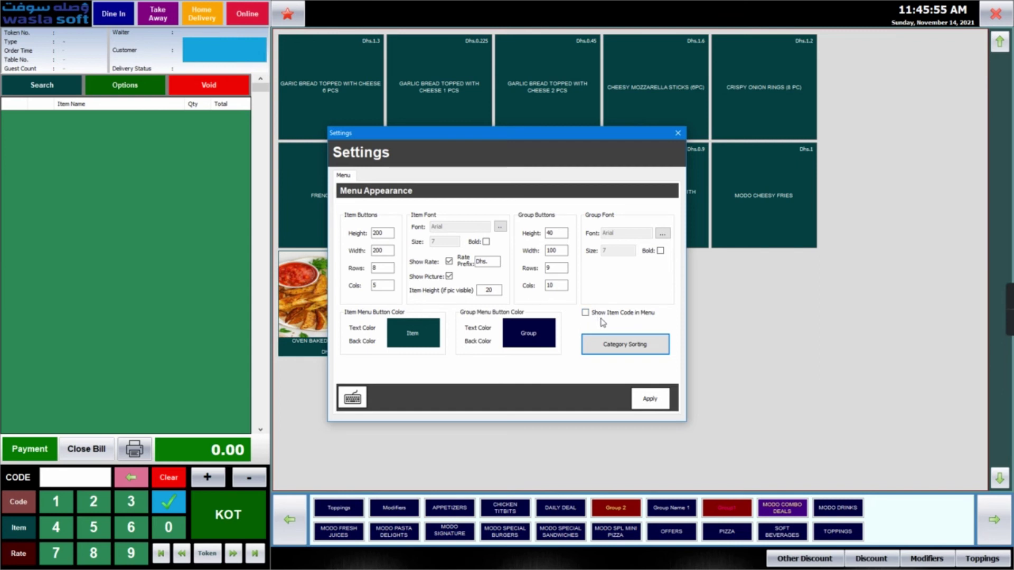
double_click(491, 262)
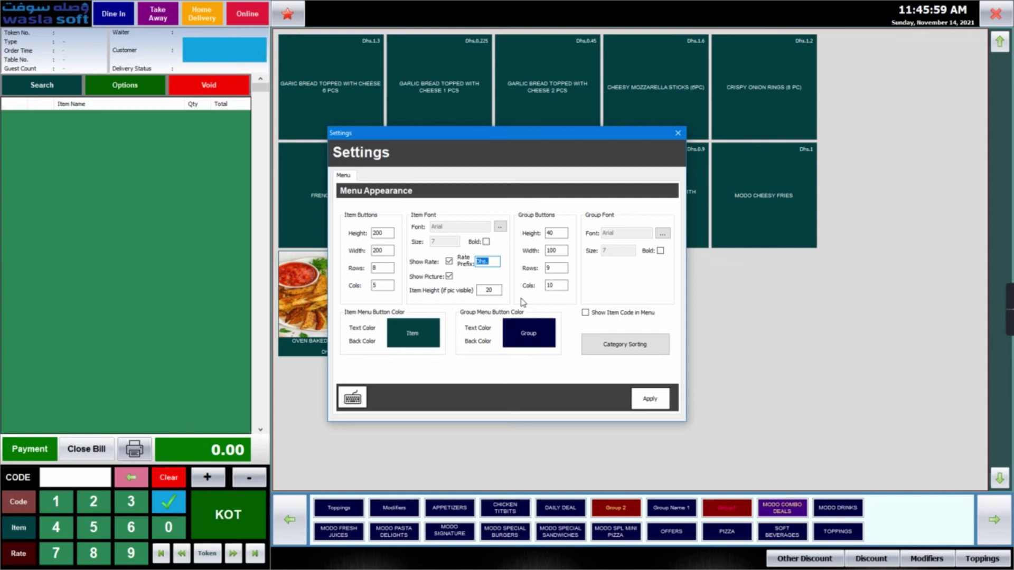
type("Sr.")
left_click(653, 400)
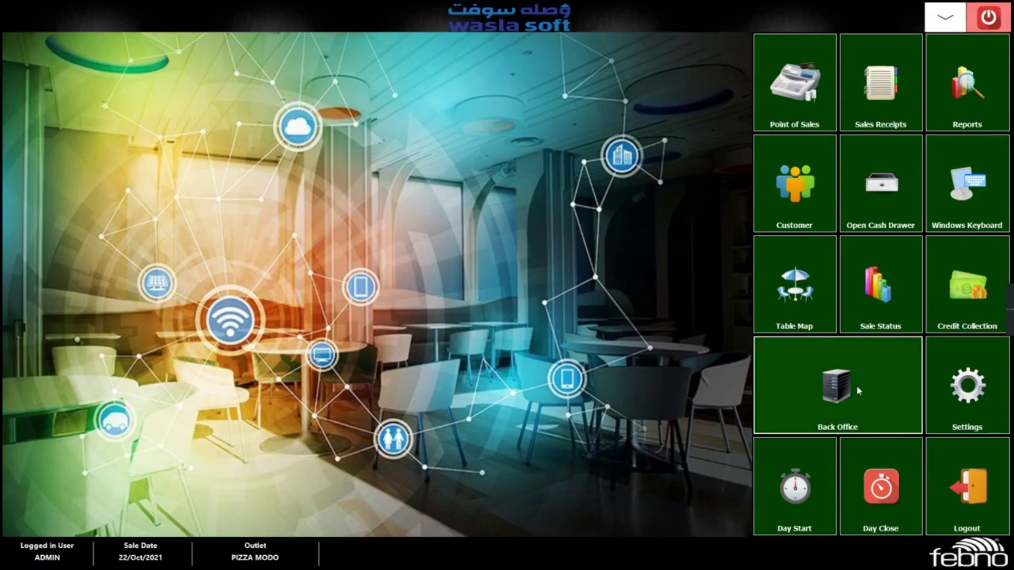
left_click(857, 385)
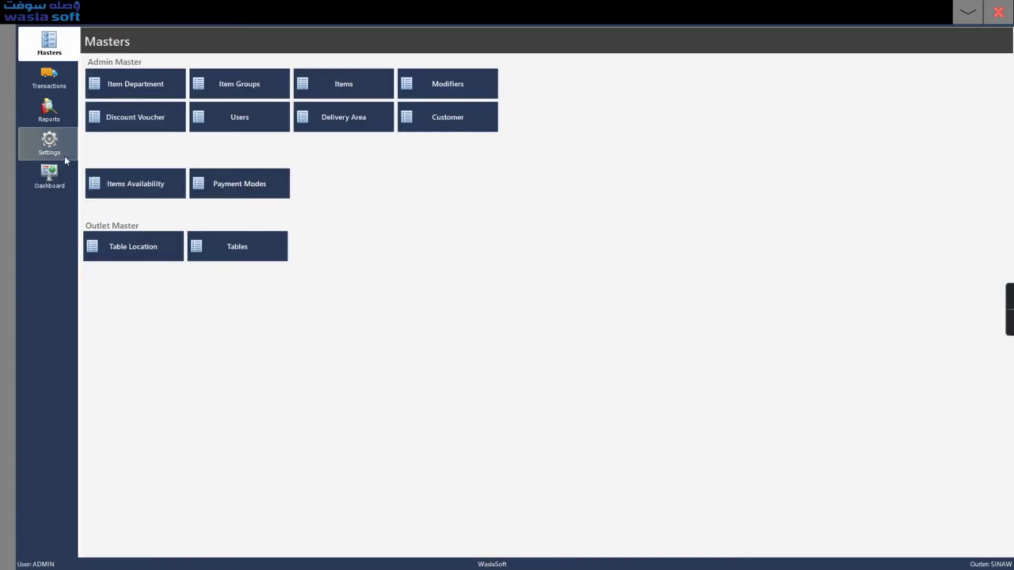
left_click(60, 156)
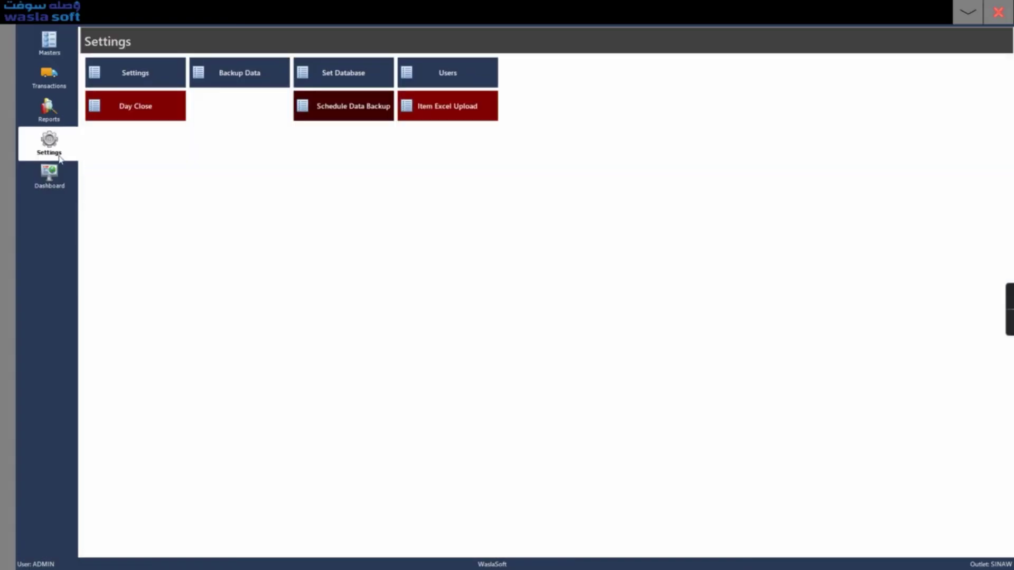
left_click(242, 87)
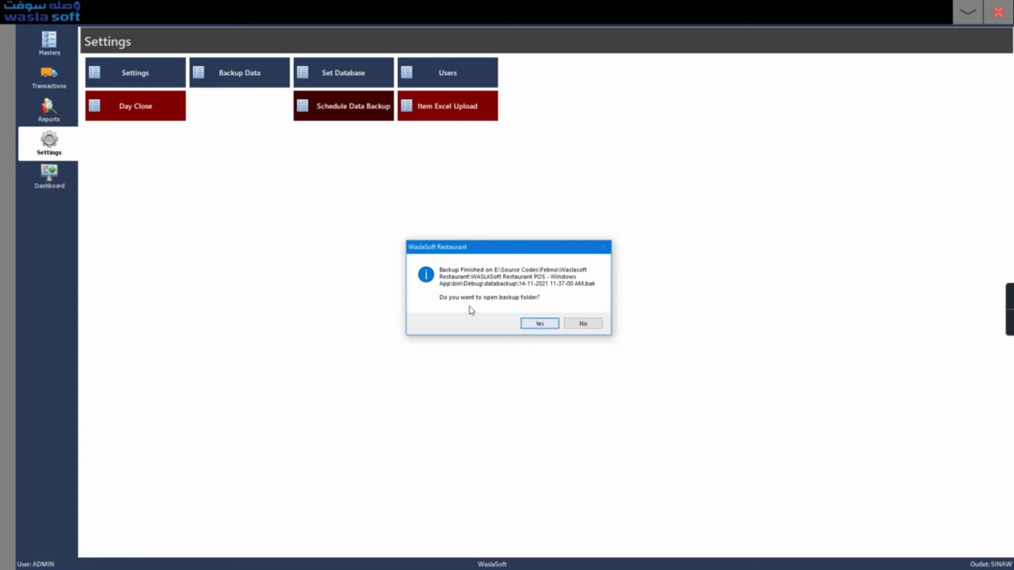
left_click_drag(516, 252, 516, 237)
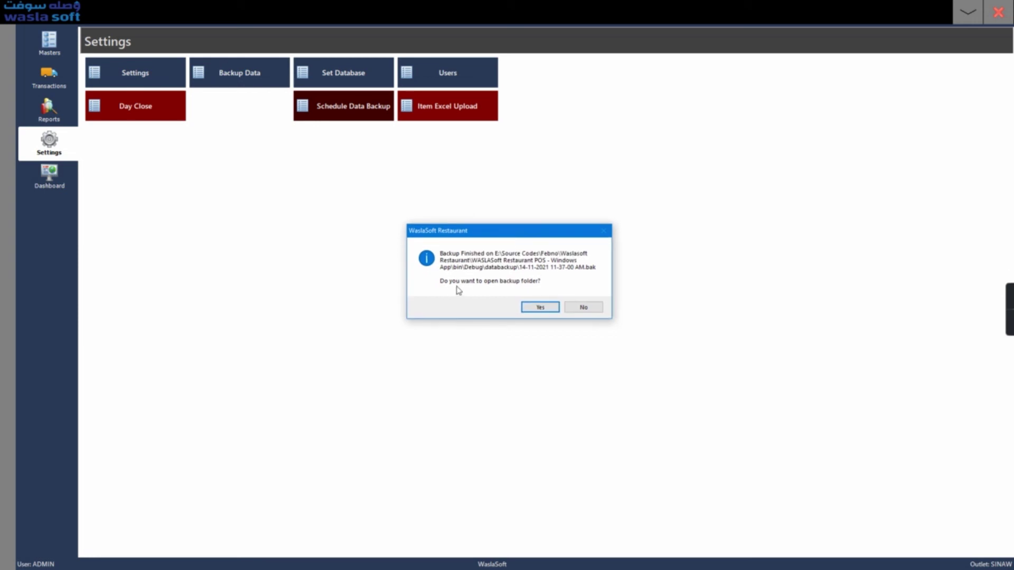
- Open the databackup folder to check the 8,880 KB backup file, then close it
left_click(537, 308)
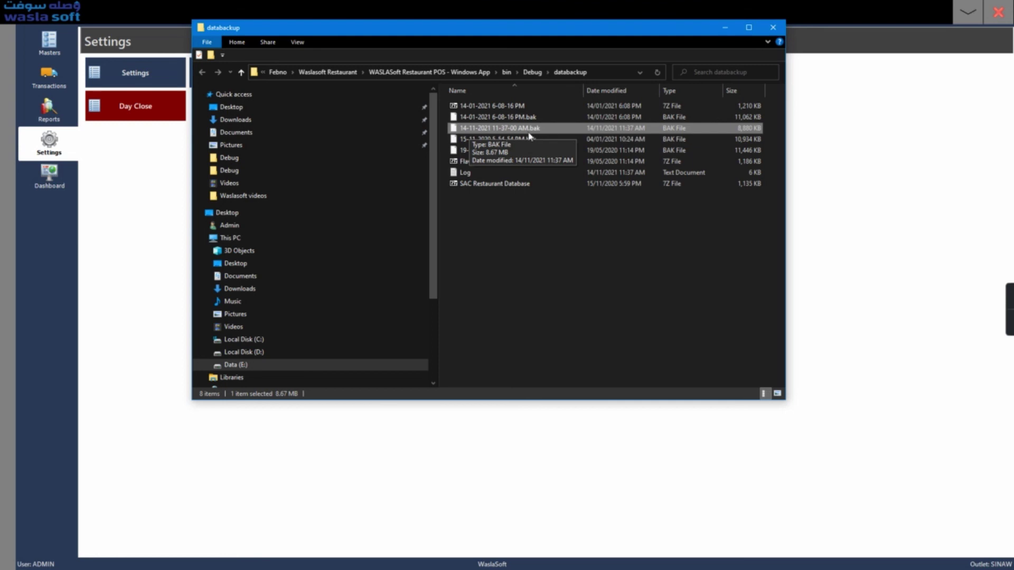
left_click(771, 29)
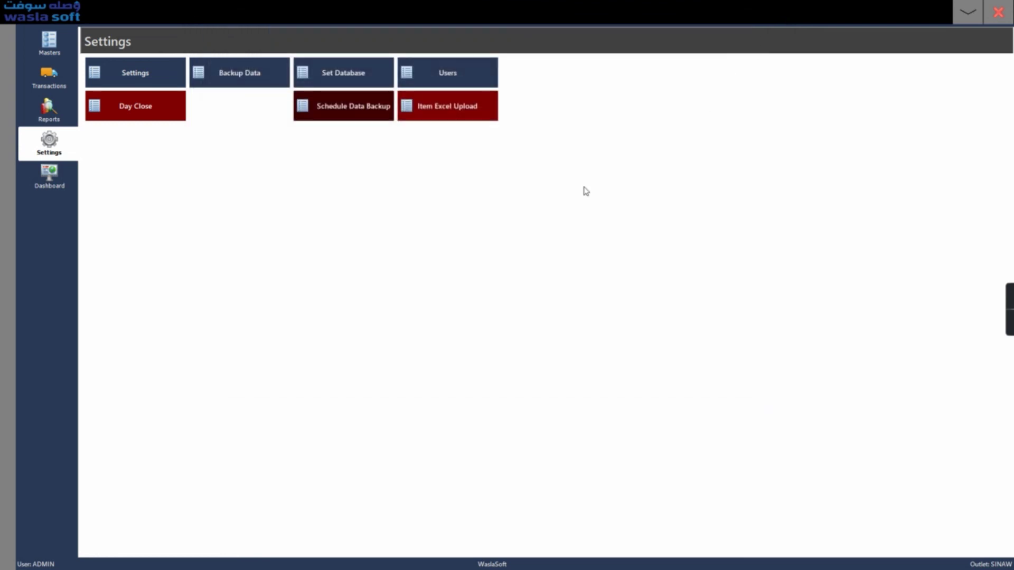
- Set the restopack Data Connection to Sql Server Authentication and save it with Ok
left_click(346, 80)
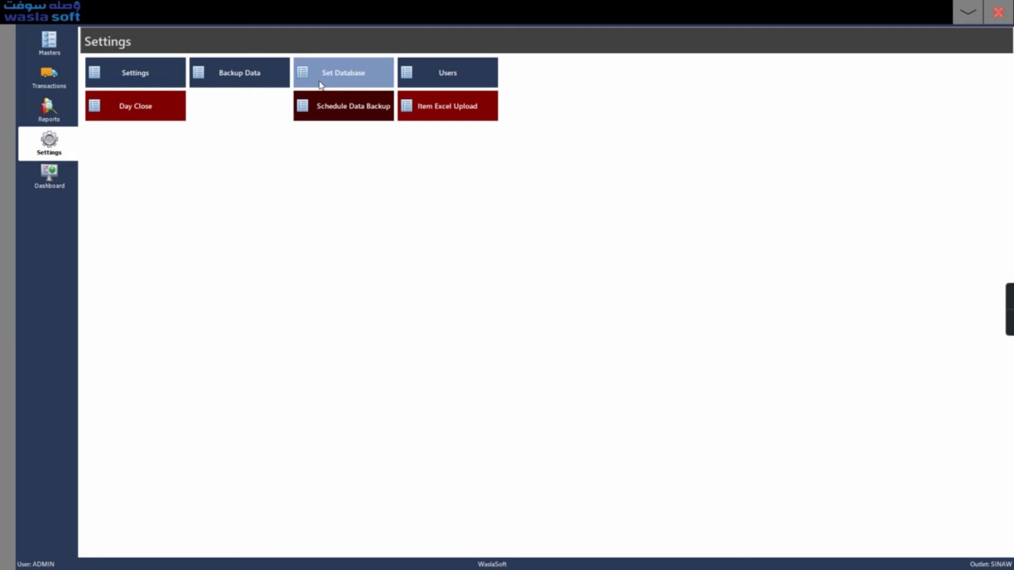
left_click(449, 210)
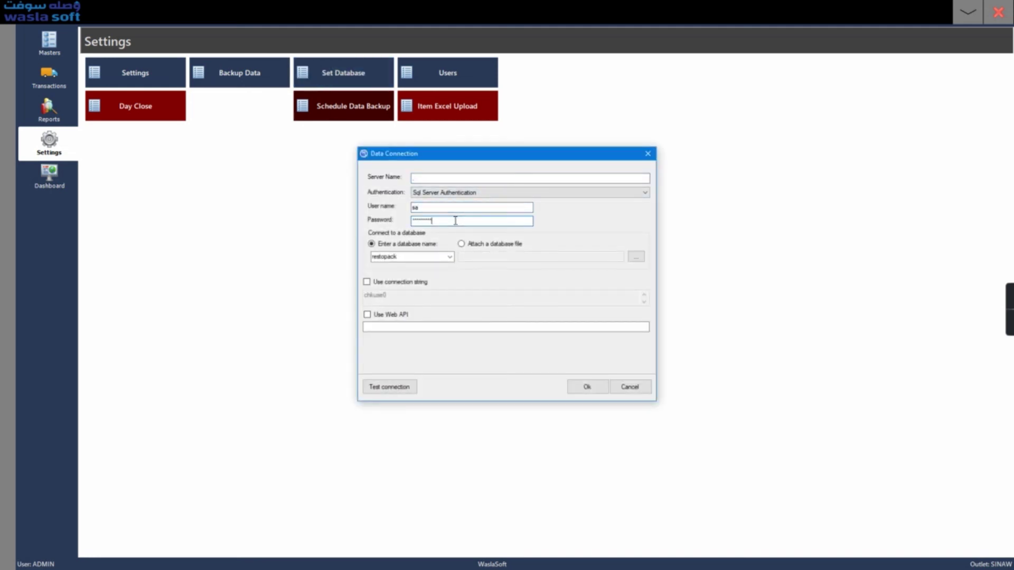
left_click_drag(453, 207, 410, 222)
left_click(428, 194)
left_click(434, 208)
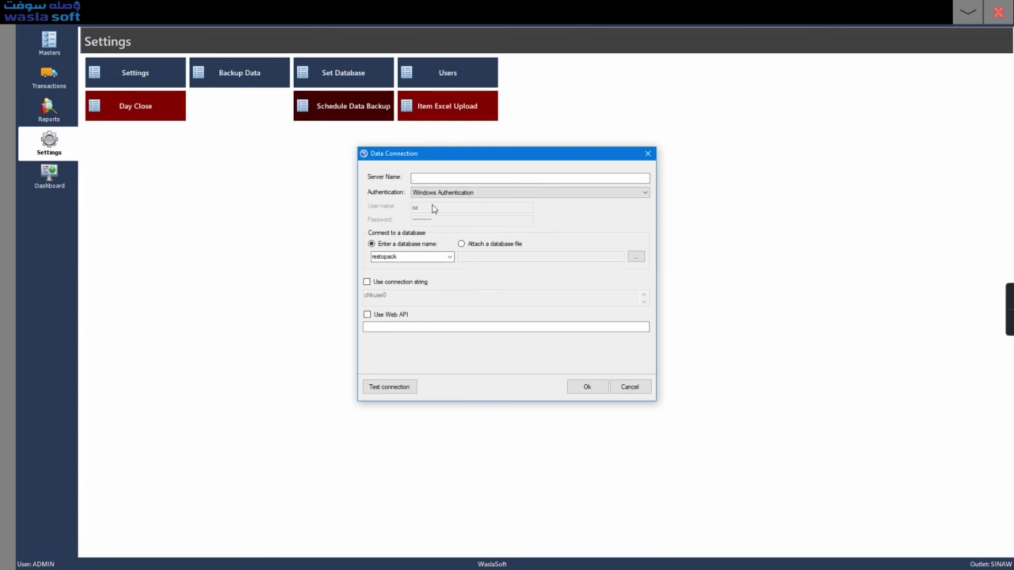
left_click(440, 194)
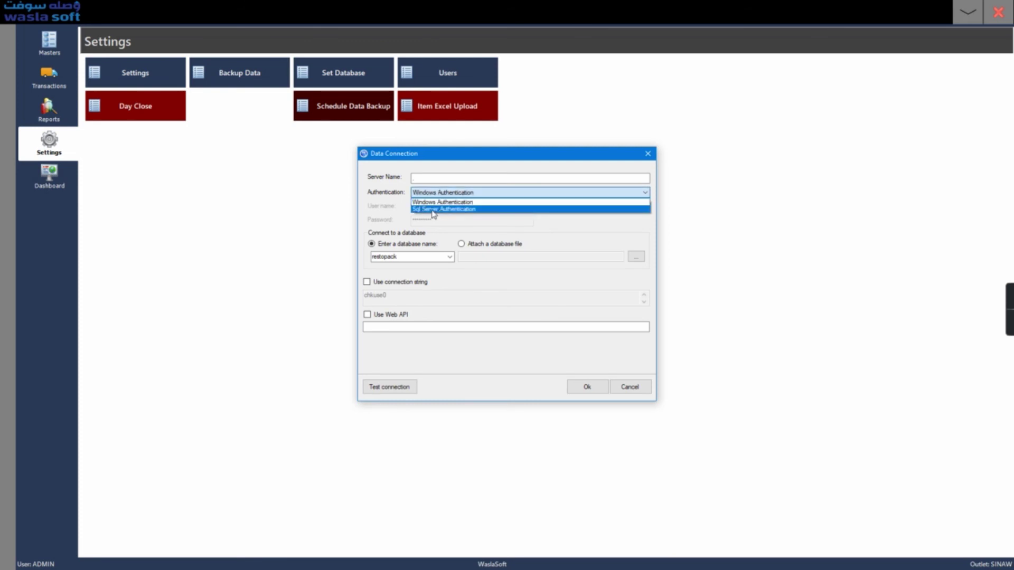
left_click(434, 210)
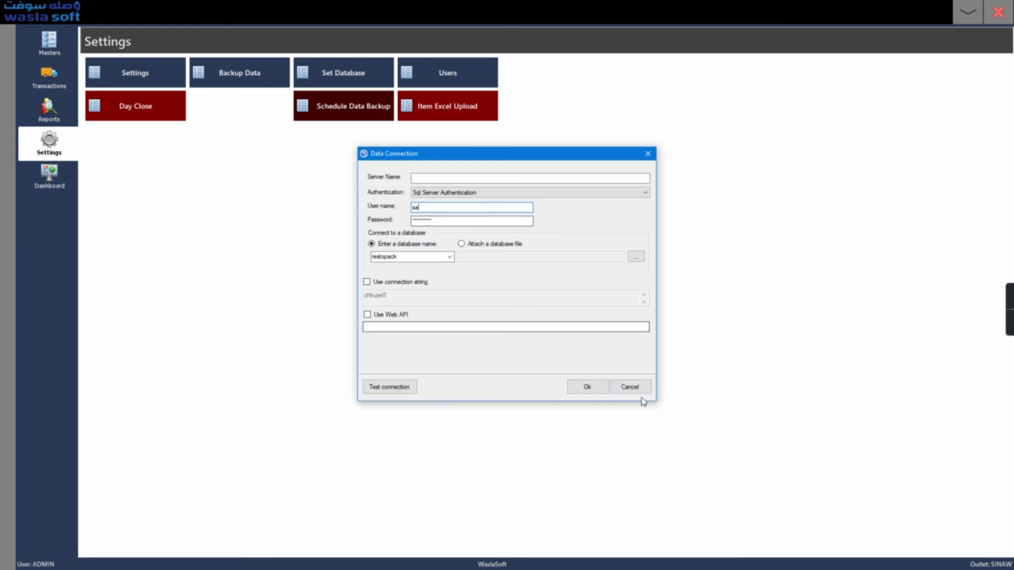
left_click(602, 384)
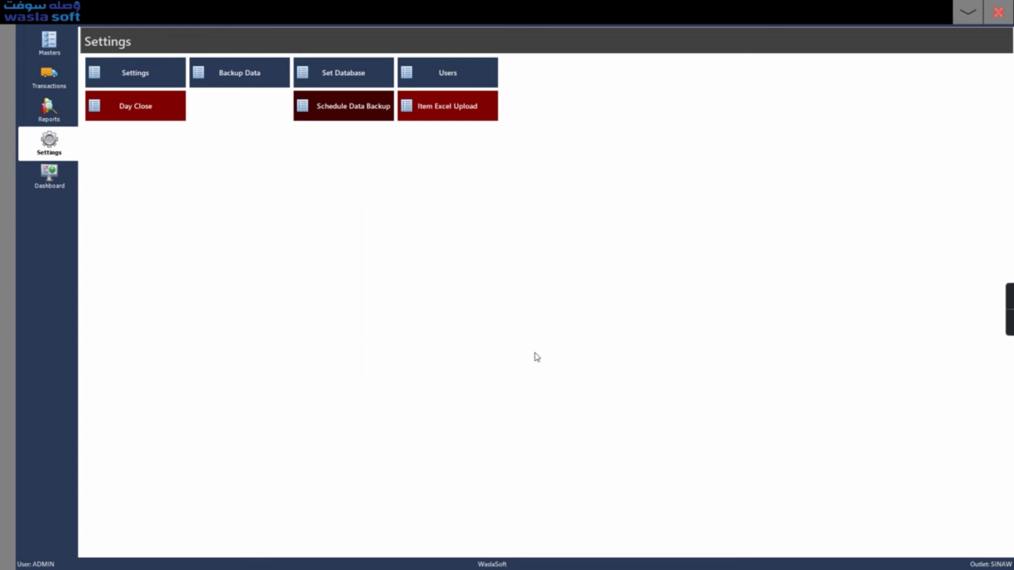